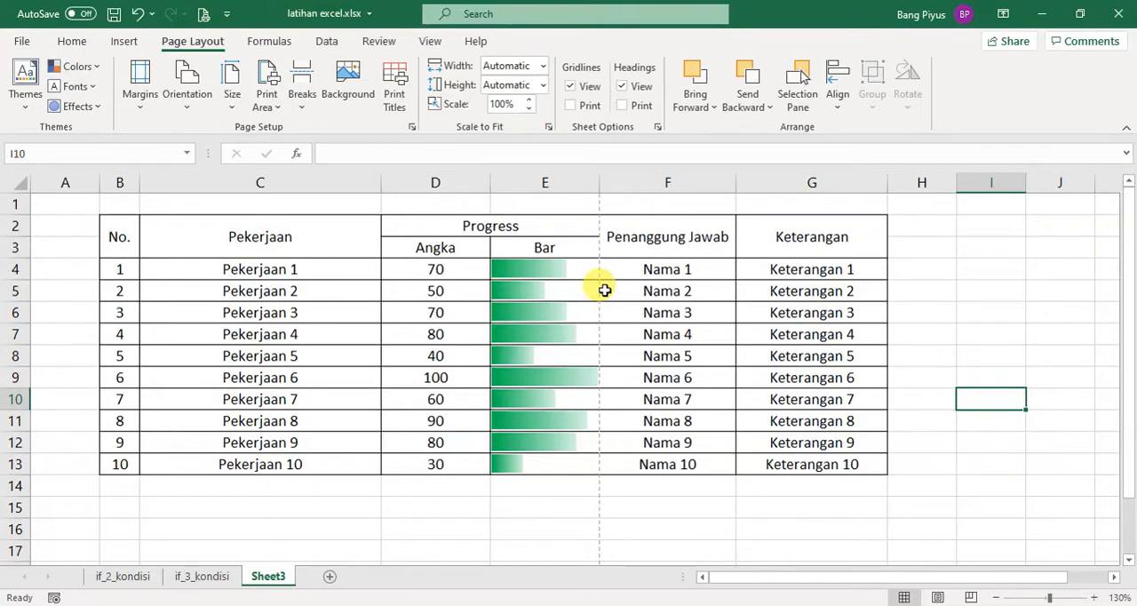
Enter the title "Tabel Lain" in cell J2 for a second table beside the main one
{"action": "scroll", "coordinate": [484, 286], "scroll_direction": "down", "scroll_amount": 2}
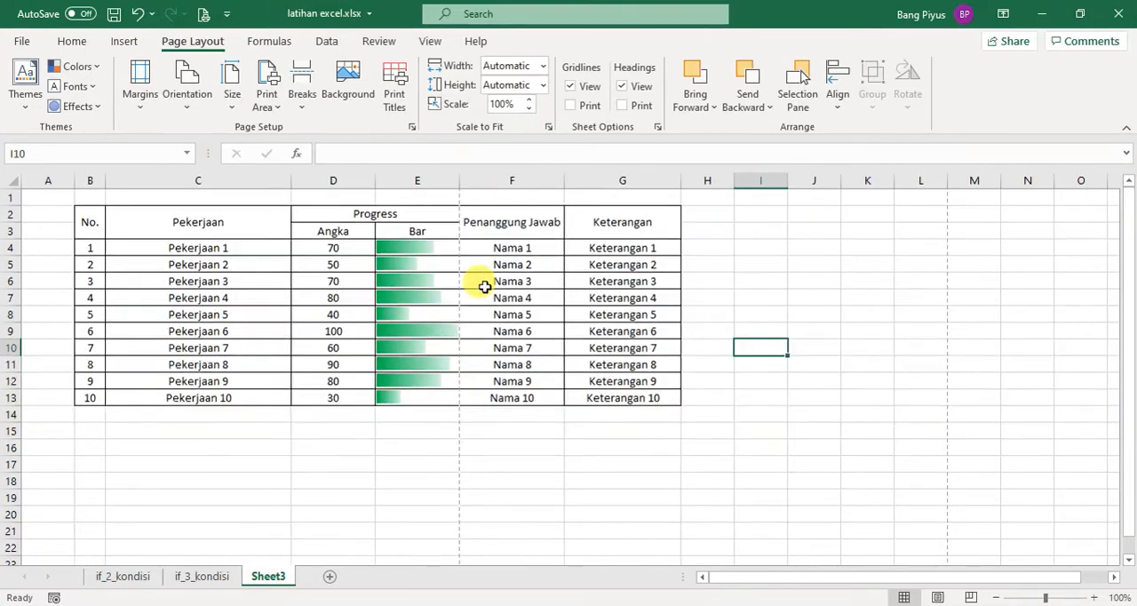
{"action": "left_click", "coordinate": [798, 222]}
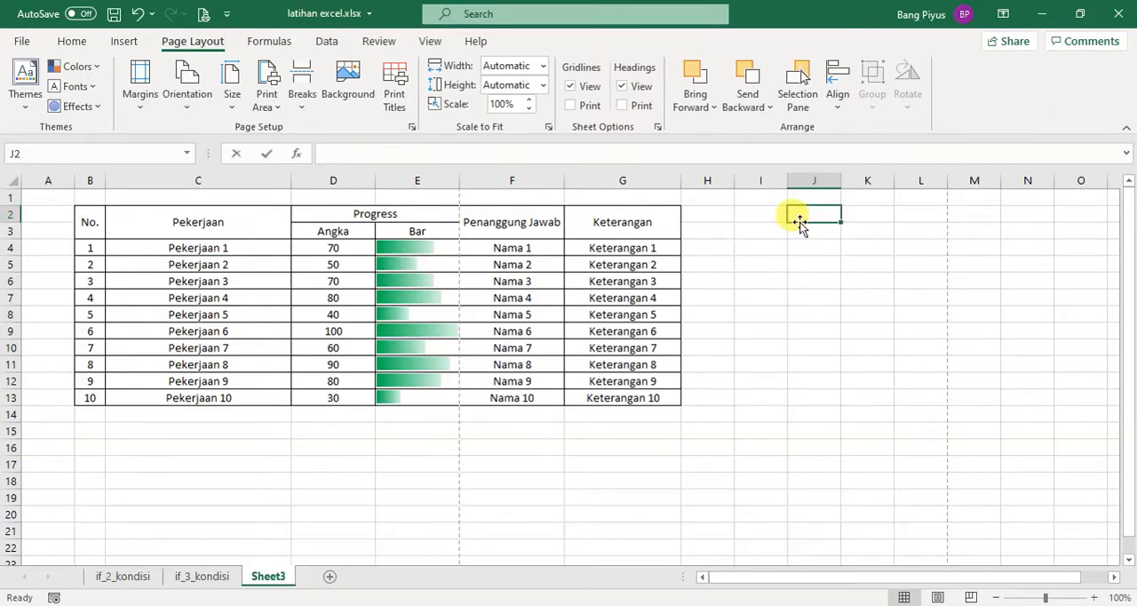
{"action": "type", "text": "Tabel Lain"}
{"action": "key", "text": "Return"}
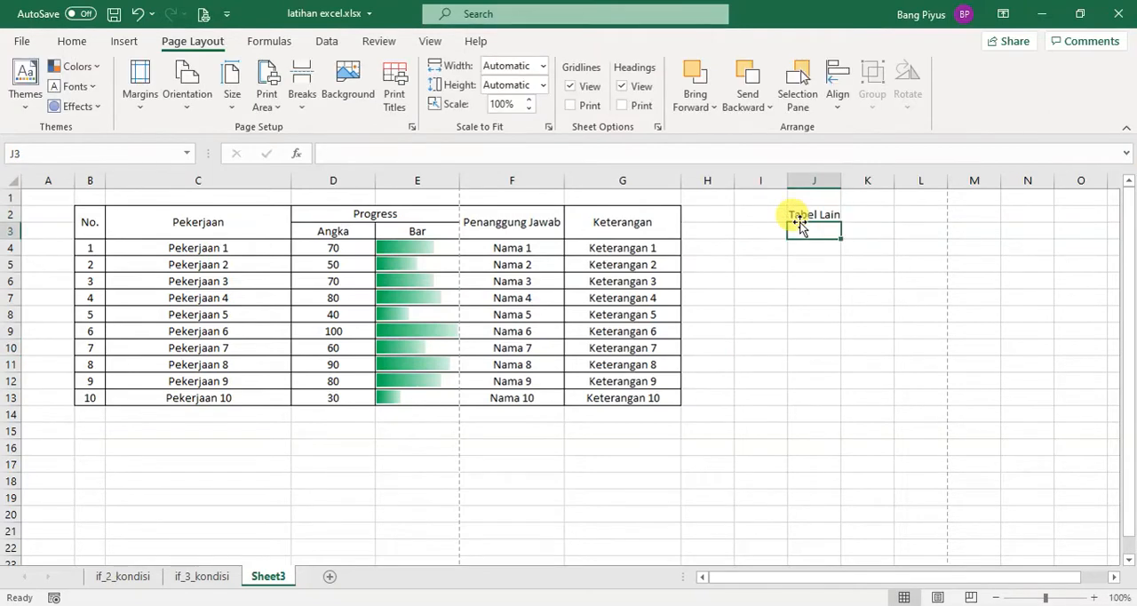
Enter "Data 1" and "Data 2" in J4:J5 and fill the series down to "Data 10" in J13
{"action": "left_click", "coordinate": [822, 258]}
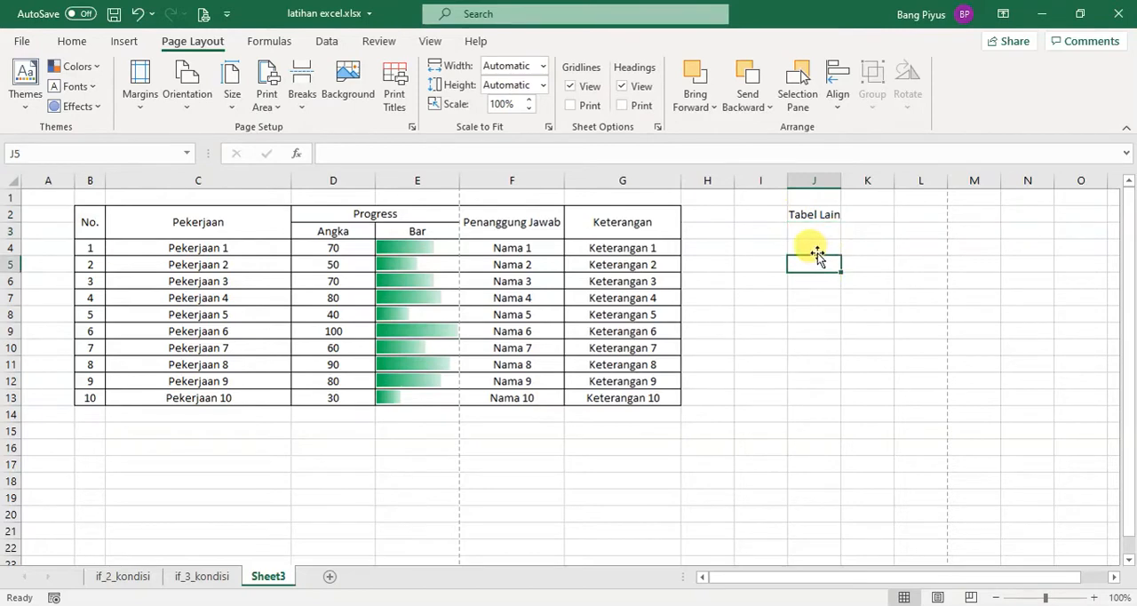
{"action": "left_click", "coordinate": [816, 249]}
{"action": "type", "text": "Data 1"}
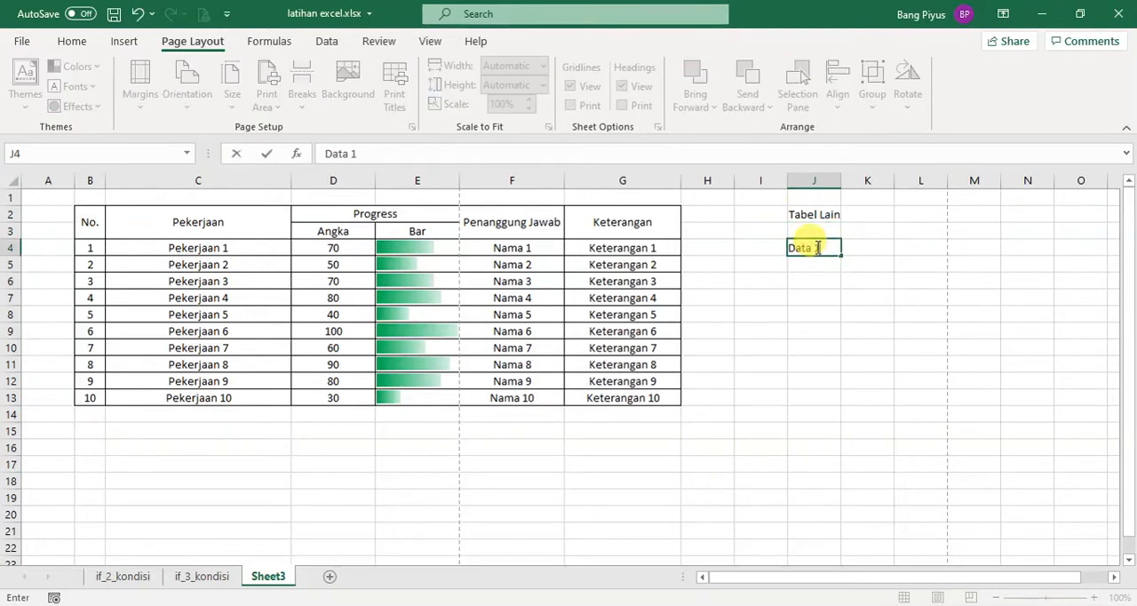
{"action": "key", "text": "Return"}
{"action": "type", "text": "Dat"}
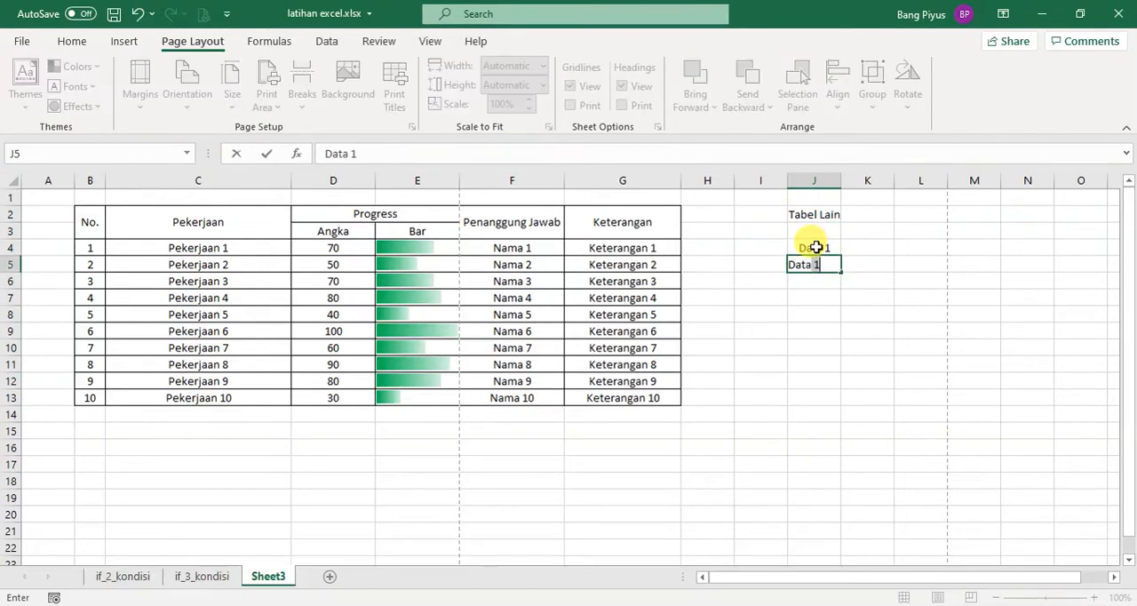
{"action": "type", "text": "a 2"}
{"action": "key", "text": "Return"}
{"action": "left_click_drag", "start_coordinate": [815, 249], "coordinate": [819, 403]}
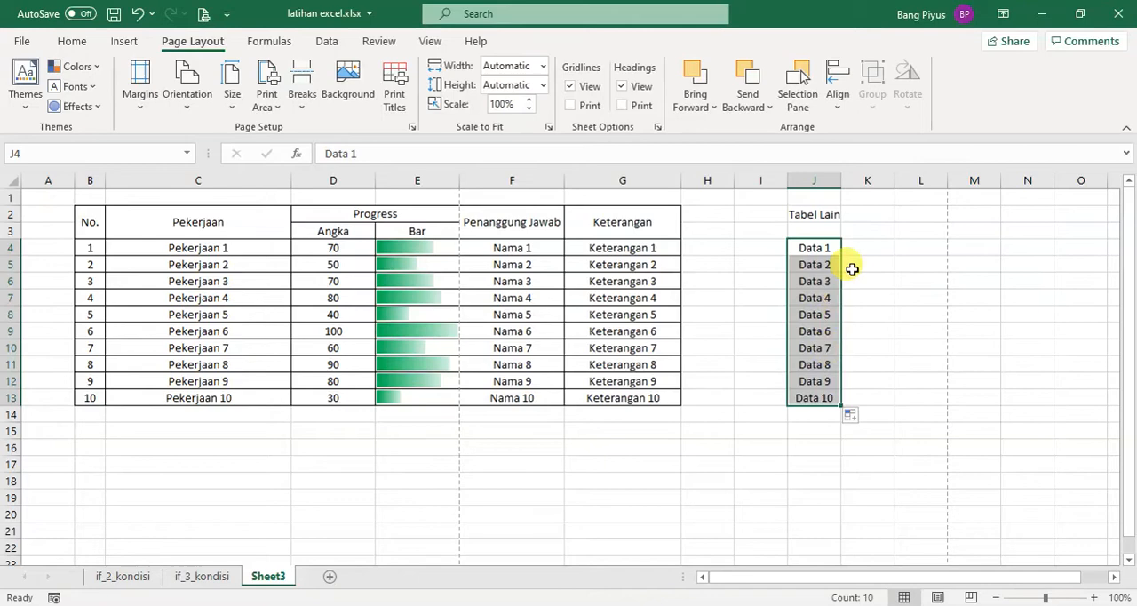
Enter "Nama 1" in K4 and "Nama 2" in K5
{"action": "left_click", "coordinate": [863, 225]}
{"action": "left_click_drag", "start_coordinate": [826, 218], "coordinate": [825, 402]}
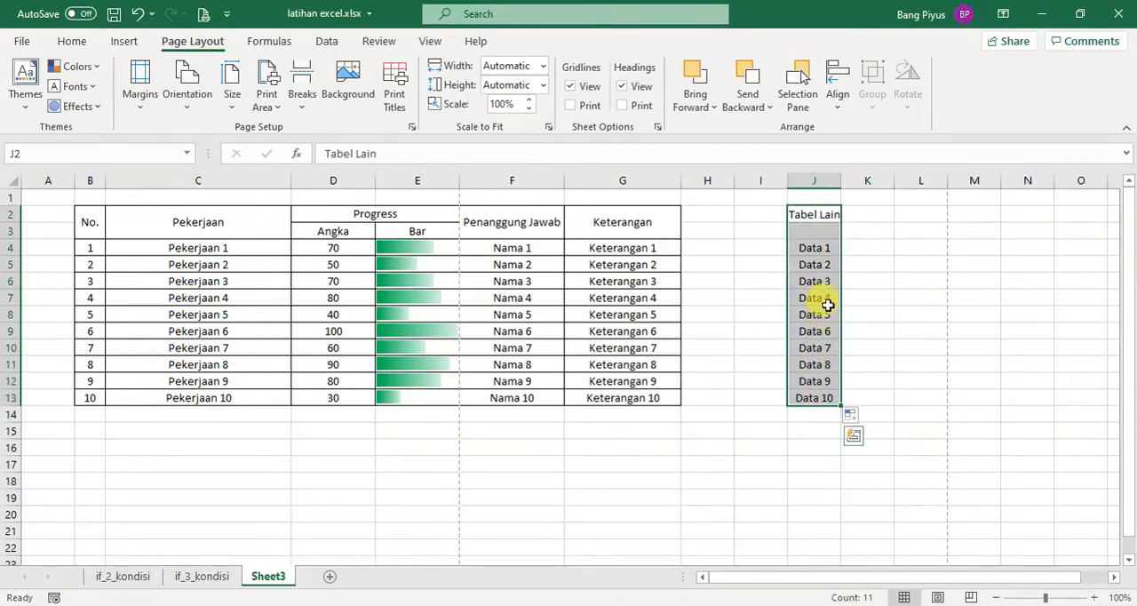
{"action": "left_click", "coordinate": [859, 253]}
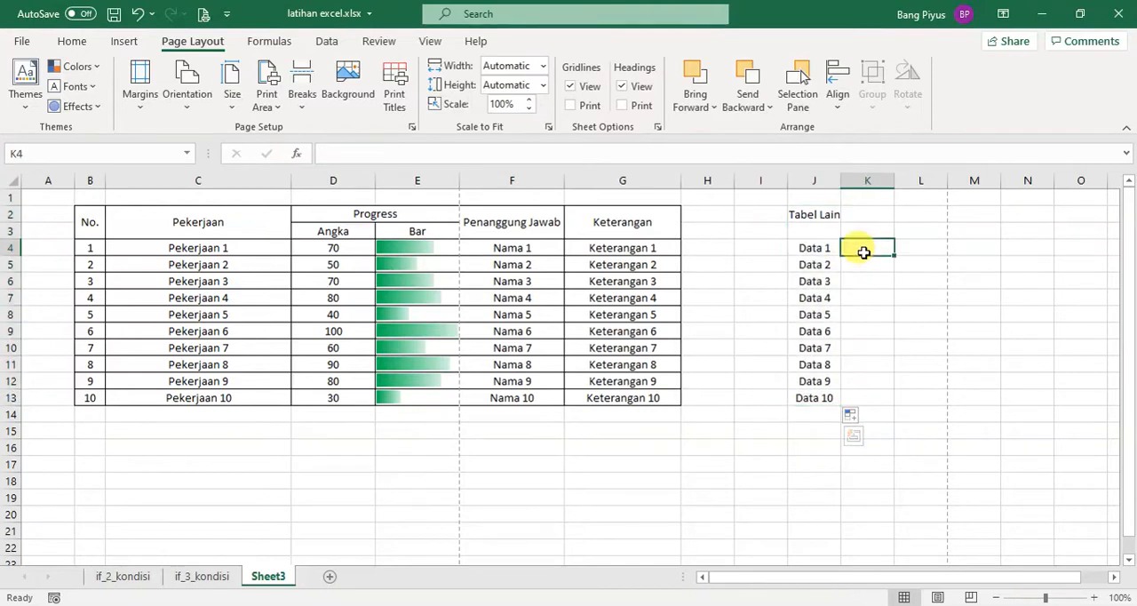
{"action": "type", "text": "Nama"}
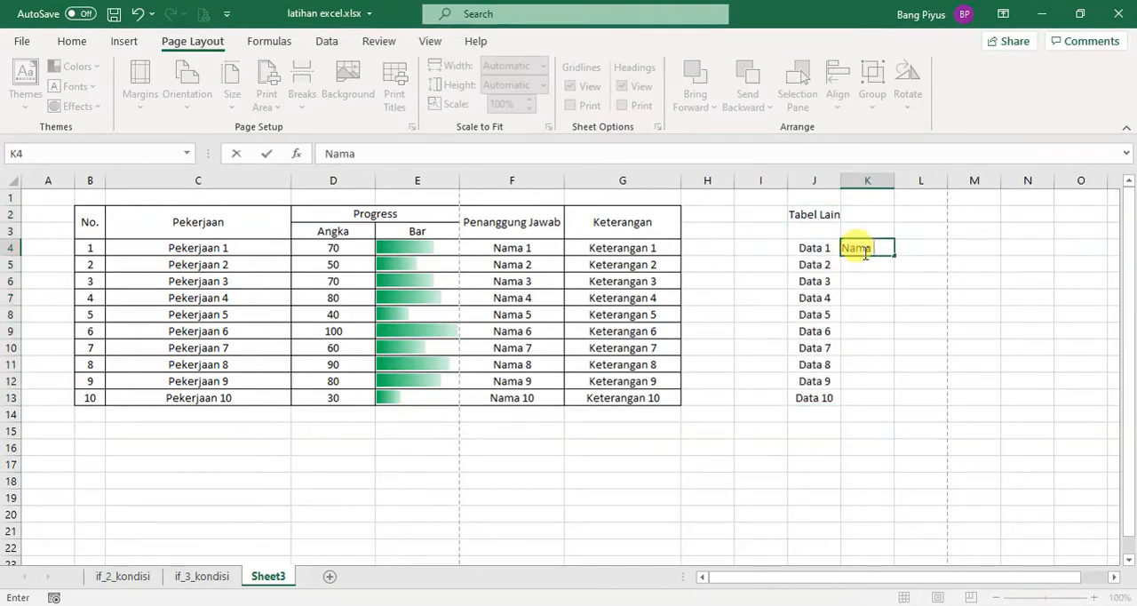
{"action": "type", "text": " 1"}
{"action": "key", "text": "Return"}
{"action": "type", "text": "Nama 1"}
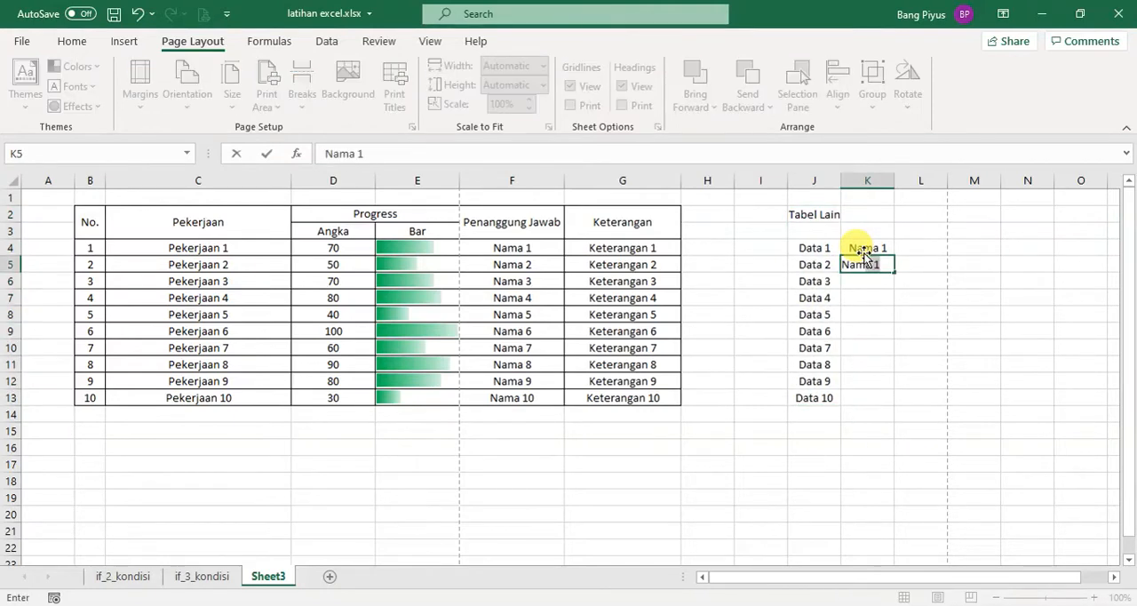
{"action": "key", "text": "BackSpace"}
{"action": "type", "text": "2"}
{"action": "key", "text": "Return"}
Enter the column headers "Data", "Nama" and "Keterangan" in J3:L3
{"action": "left_click", "coordinate": [821, 229]}
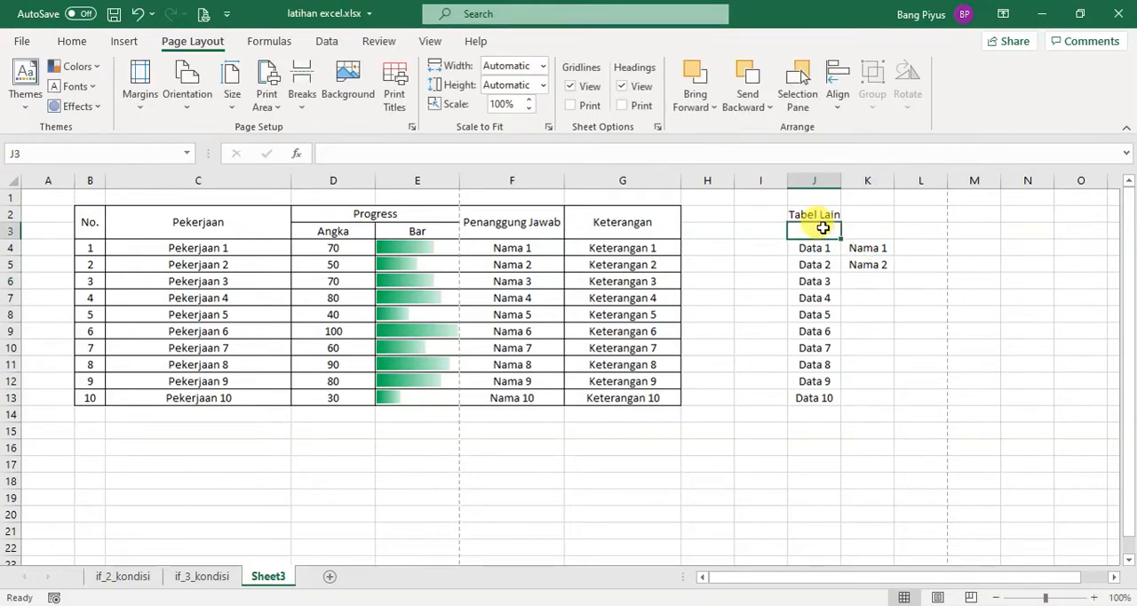
{"action": "type", "text": "Data"}
{"action": "key", "text": "Tab"}
{"action": "type", "text": "Nama"}
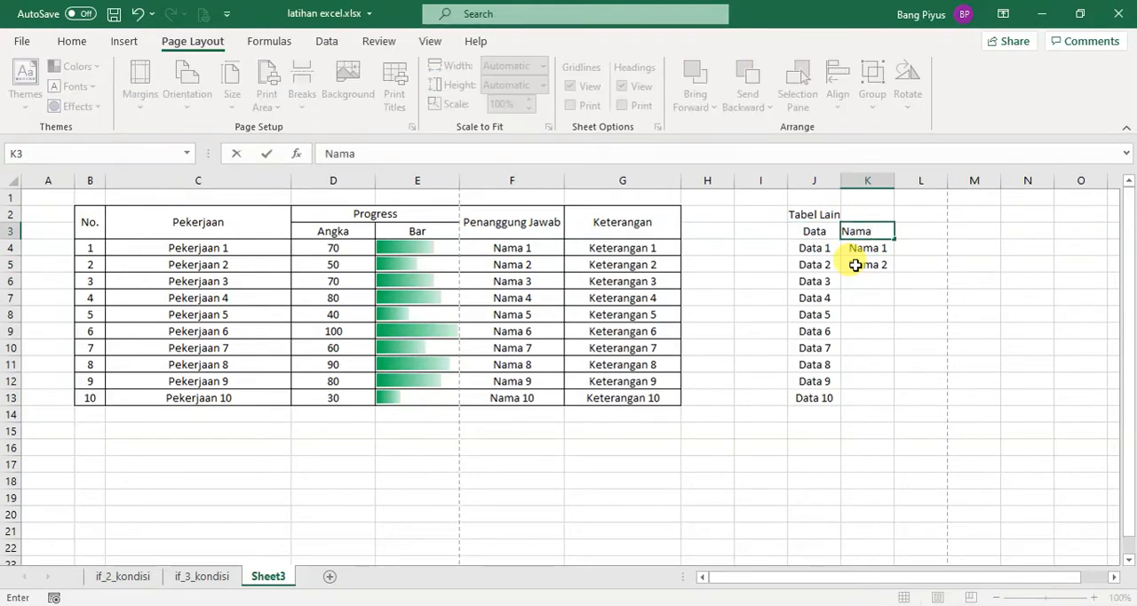
{"action": "key", "text": "Return"}
{"action": "left_click", "coordinate": [908, 232]}
{"action": "type", "text": "Kete"}
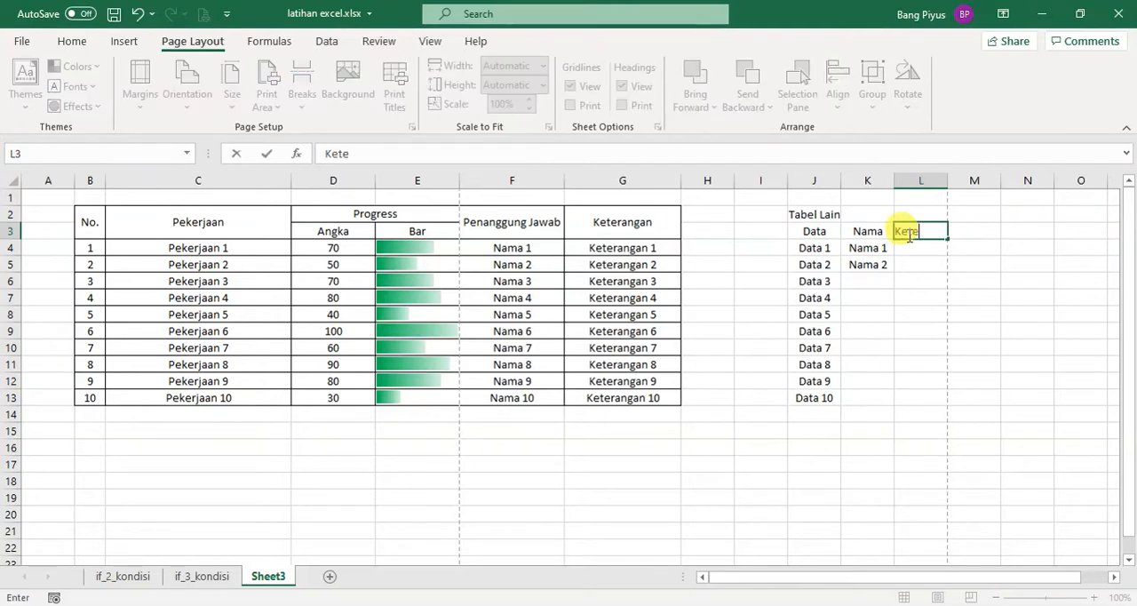
{"action": "type", "text": "rangang"}
{"action": "key", "text": "Return"}
Enter "Ket 1" and "Ket 2" in L4:L5, and fill the Nama and Ket series down to row 13
{"action": "type", "text": "Ket"}
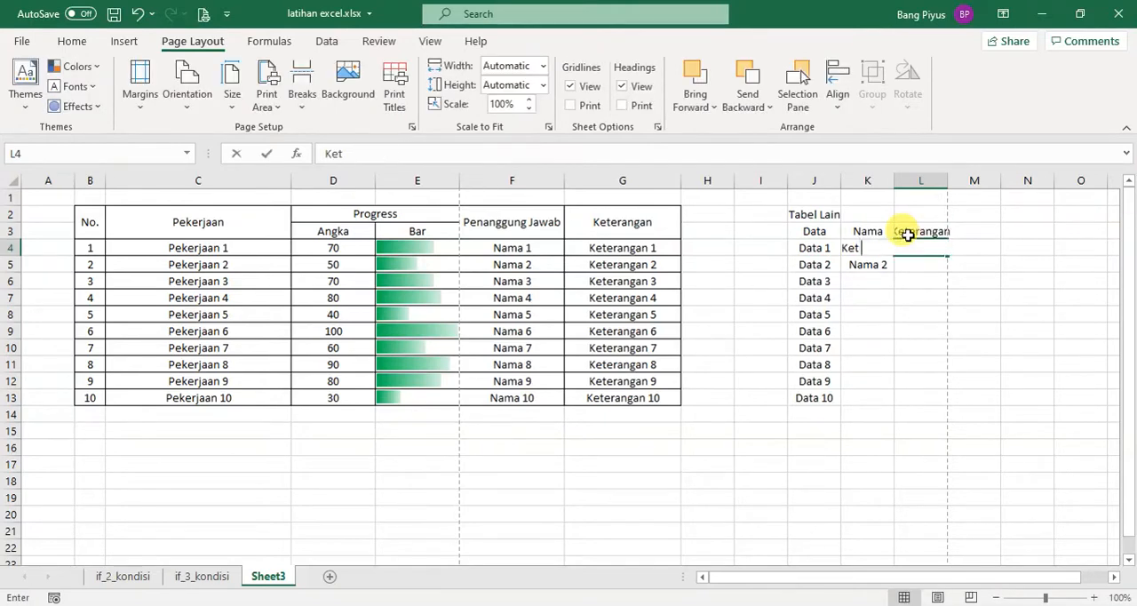
{"action": "type", "text": " 1"}
{"action": "key", "text": "Return"}
{"action": "type", "text": "Ket"}
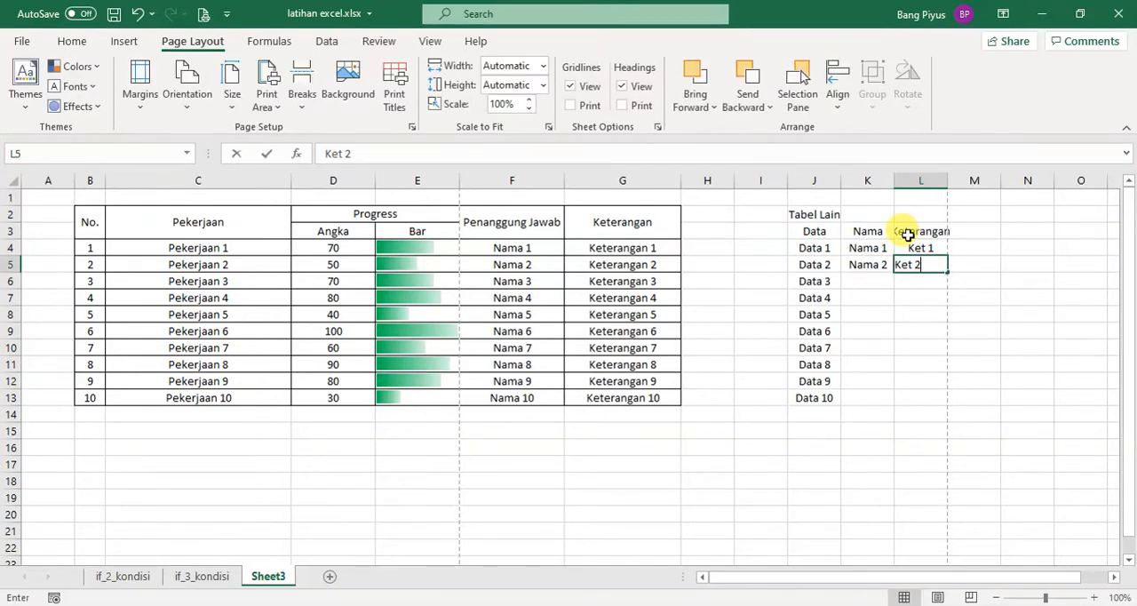
{"action": "type", "text": " 2"}
{"action": "key", "text": "Return"}
{"action": "left_click_drag", "start_coordinate": [876, 252], "coordinate": [924, 266]}
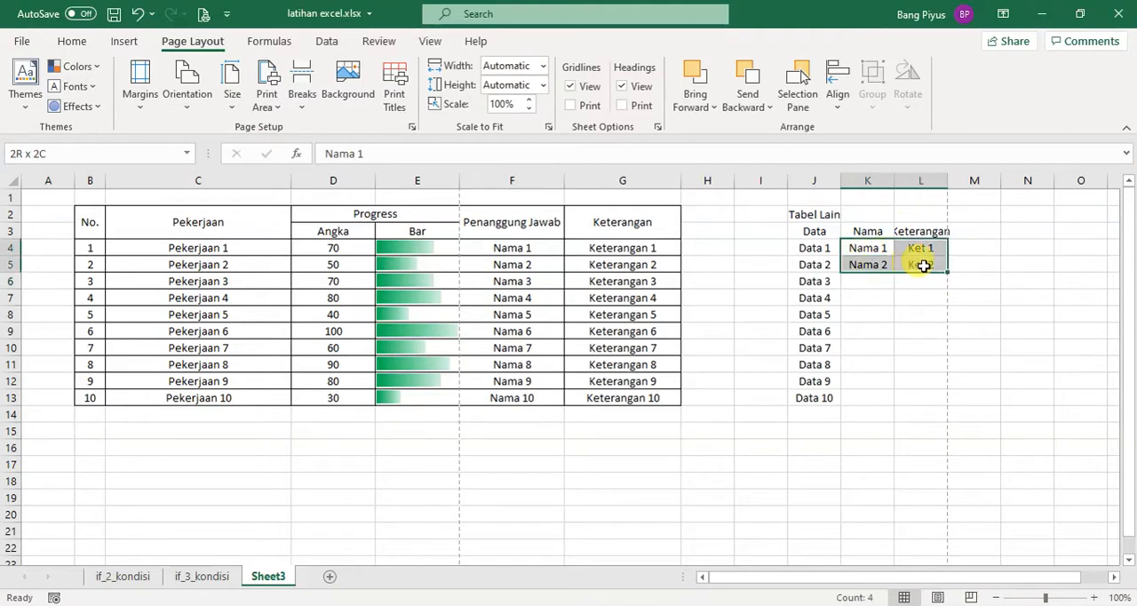
{"action": "double_click", "coordinate": [947, 270]}
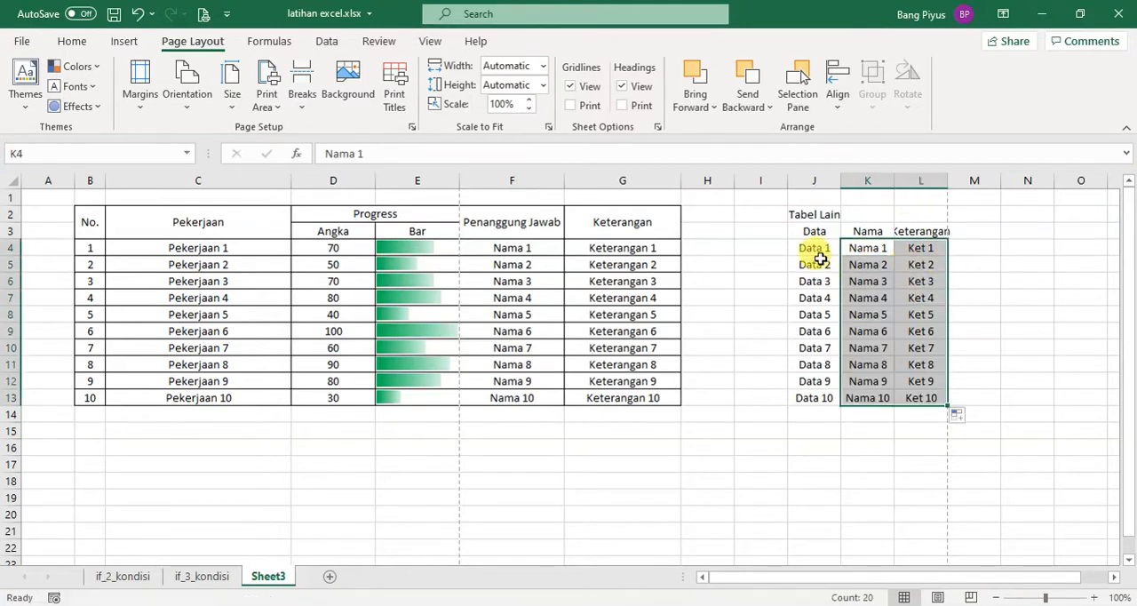
Apply borders to all cells of the second table, J3:L13
{"action": "left_click_drag", "start_coordinate": [814, 233], "coordinate": [922, 405]}
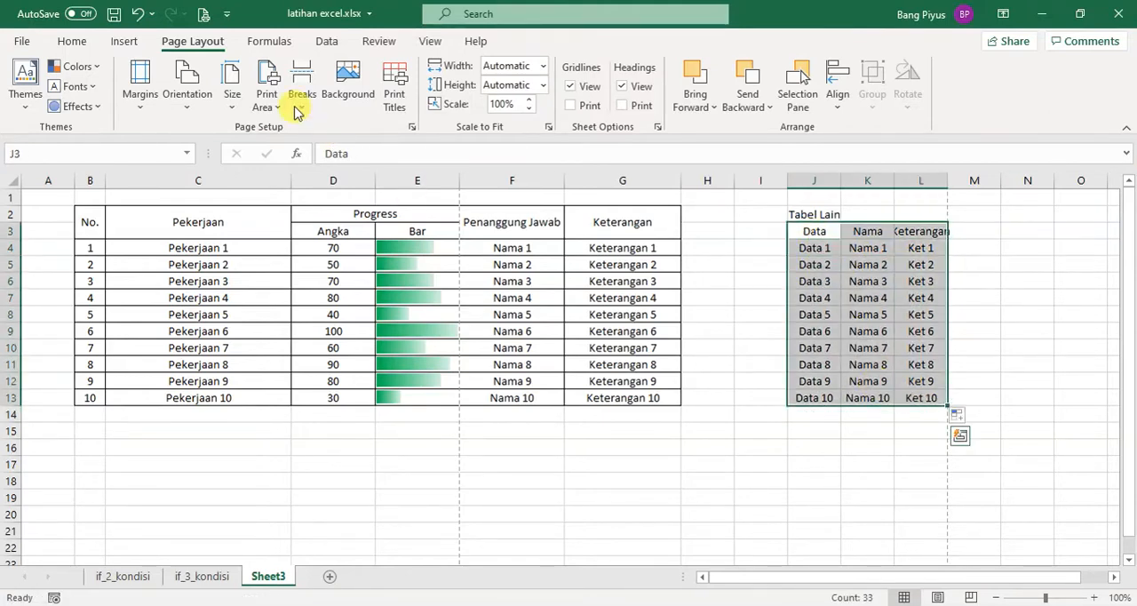
{"action": "left_click", "coordinate": [93, 44]}
{"action": "left_click", "coordinate": [179, 105]}
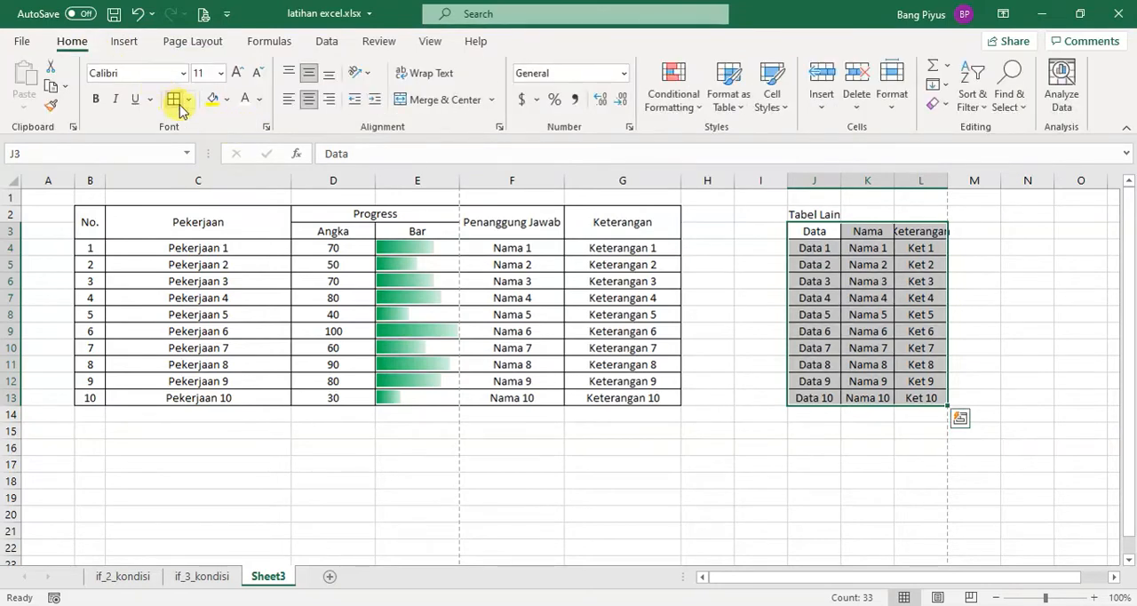
{"action": "left_click", "coordinate": [728, 263]}
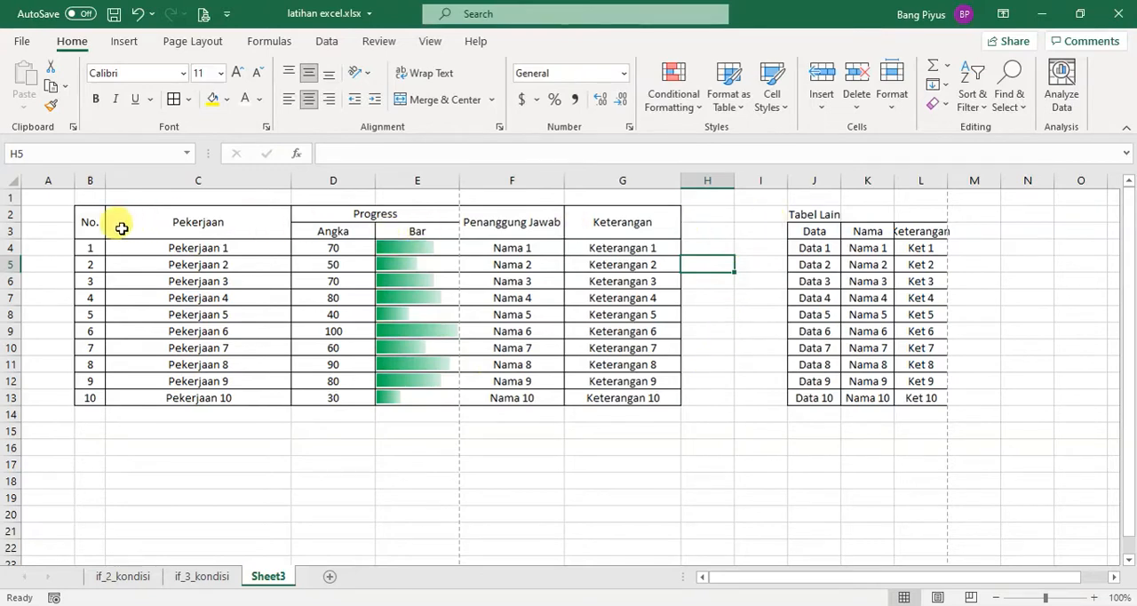
Set the main table, B2:G13, as the print area
{"action": "left_click_drag", "start_coordinate": [82, 217], "coordinate": [671, 399]}
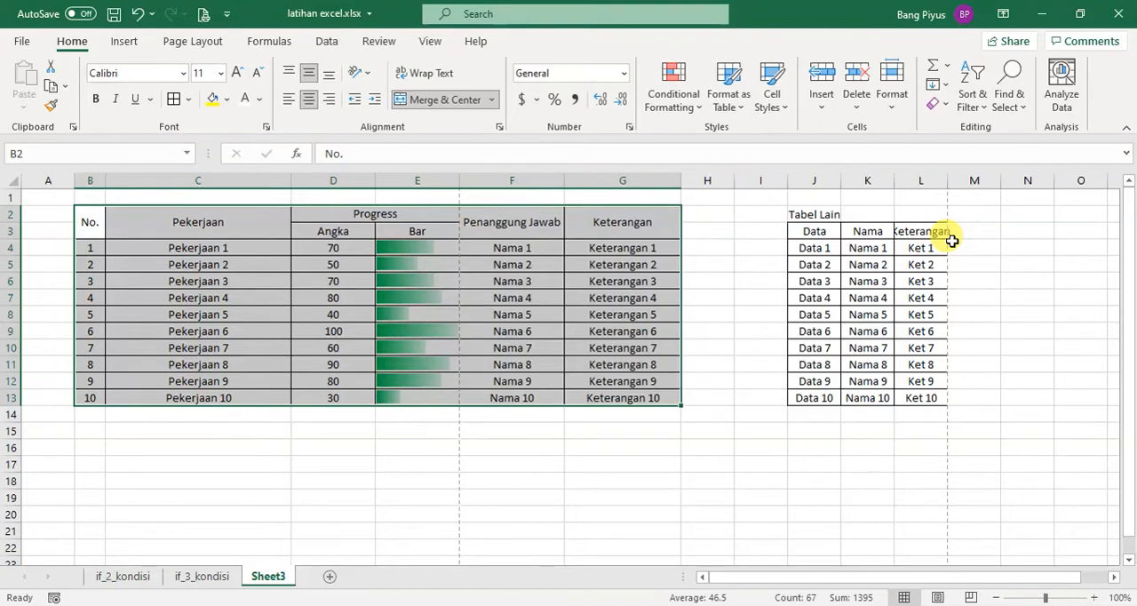
{"action": "left_click", "coordinate": [724, 297]}
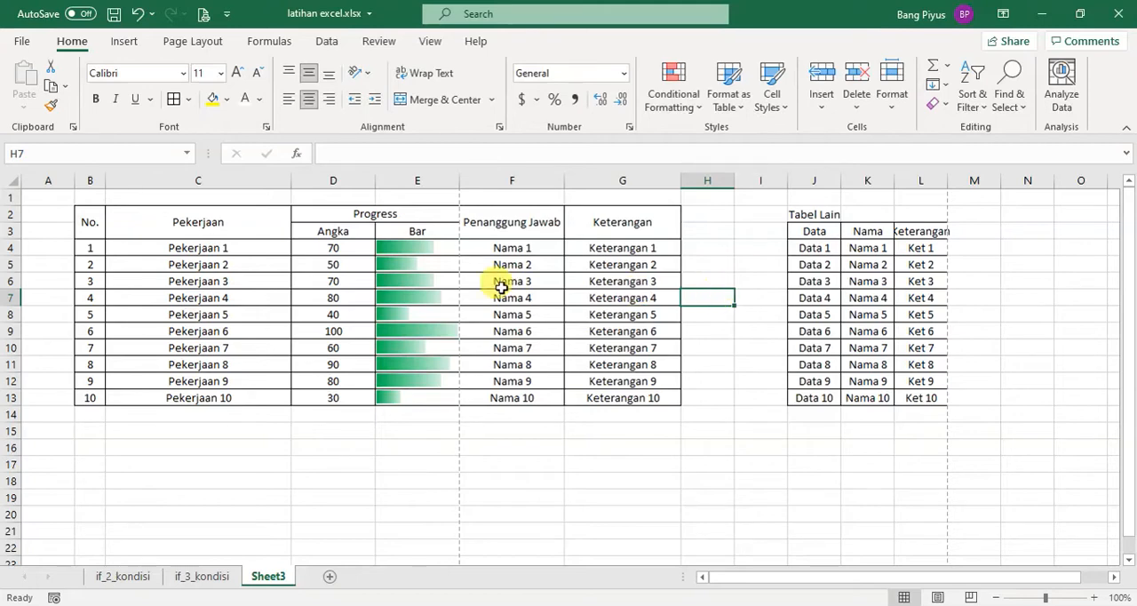
{"action": "left_click_drag", "start_coordinate": [85, 220], "coordinate": [635, 396]}
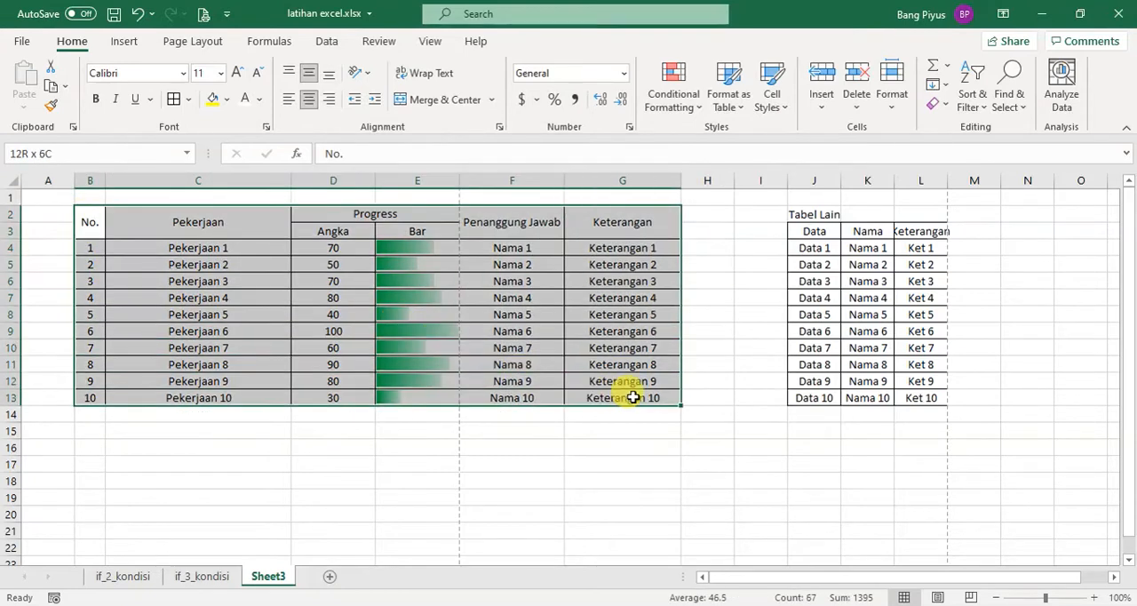
{"action": "left_click", "coordinate": [204, 46]}
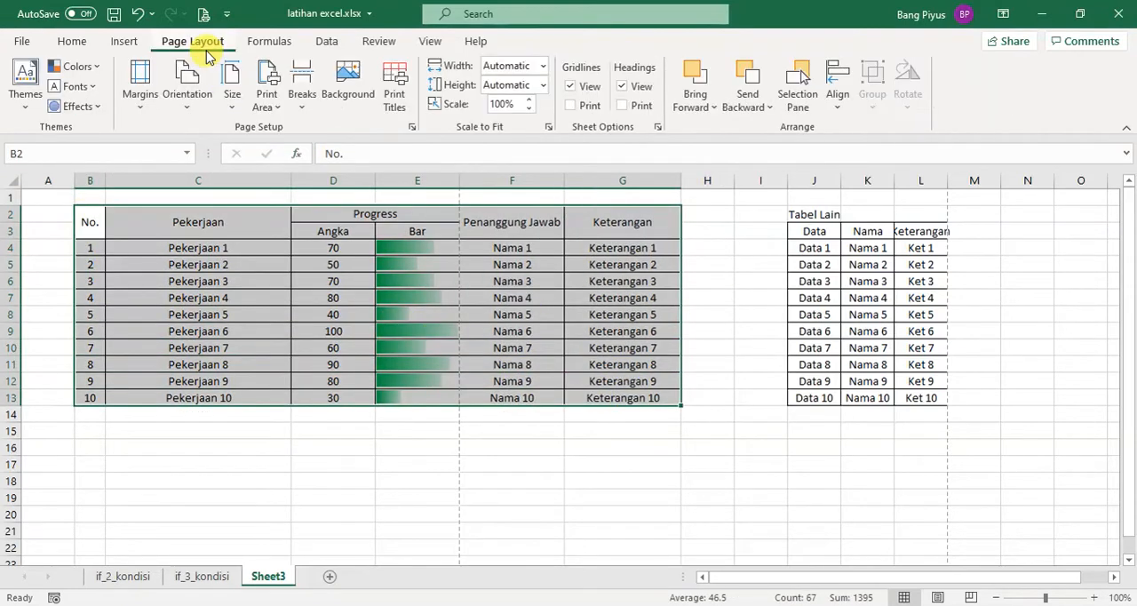
{"action": "left_click", "coordinate": [266, 105]}
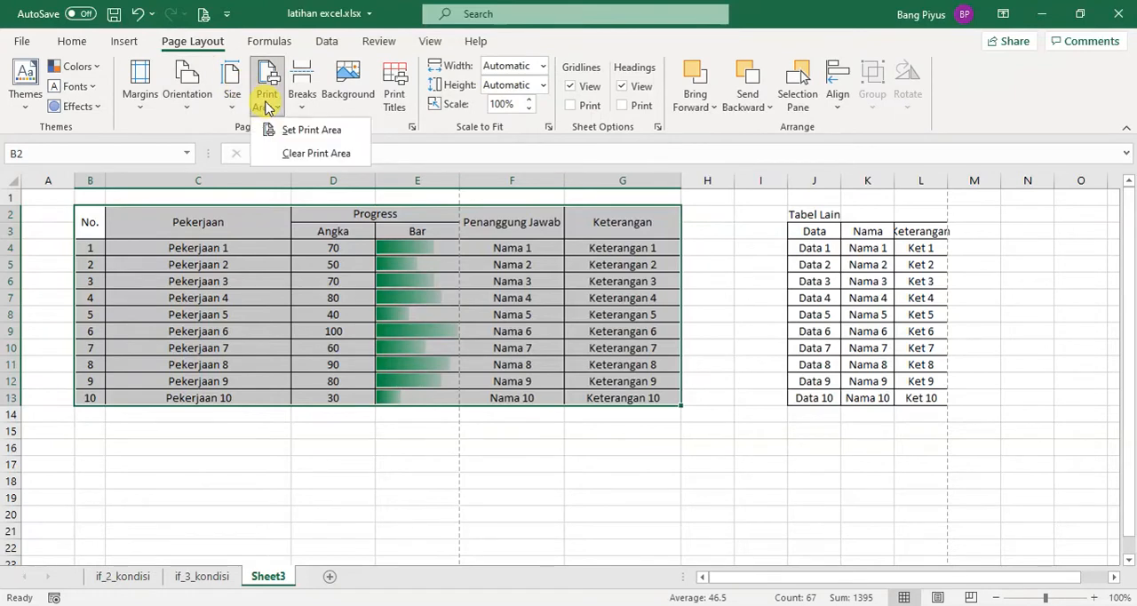
{"action": "left_click", "coordinate": [302, 139]}
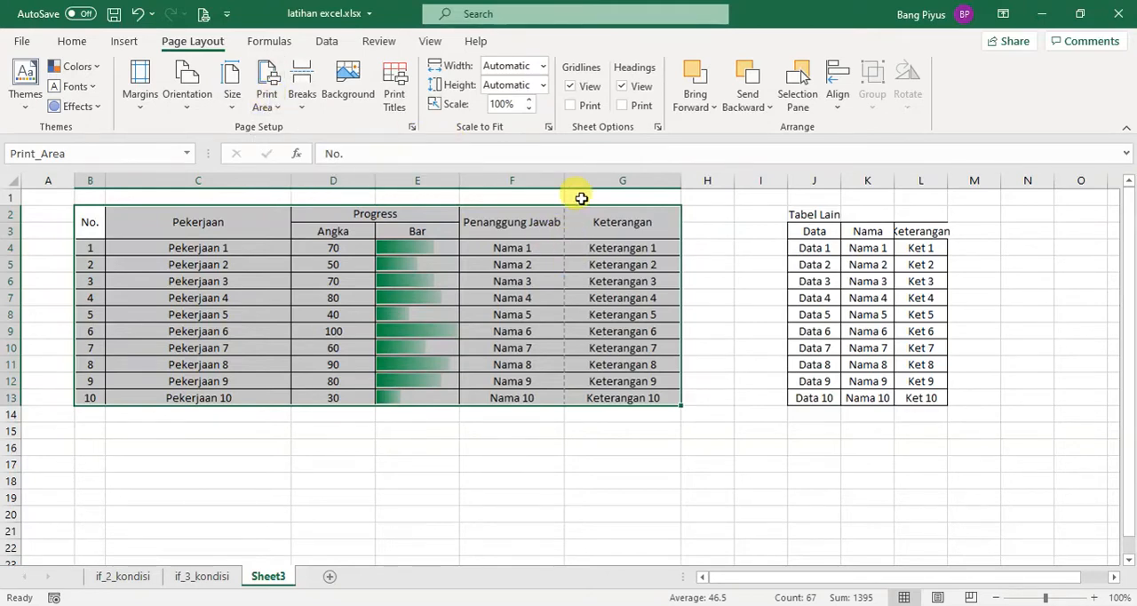
Check where the page break splits the main table and view both pages in the print preview
{"action": "left_click", "coordinate": [579, 228]}
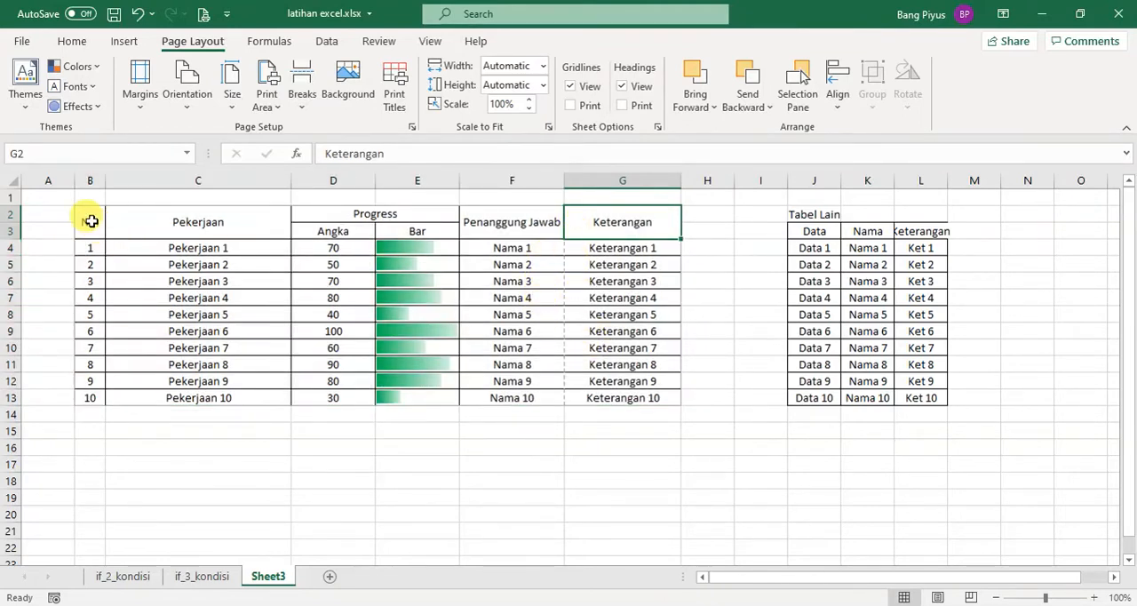
{"action": "left_click_drag", "start_coordinate": [92, 221], "coordinate": [483, 391]}
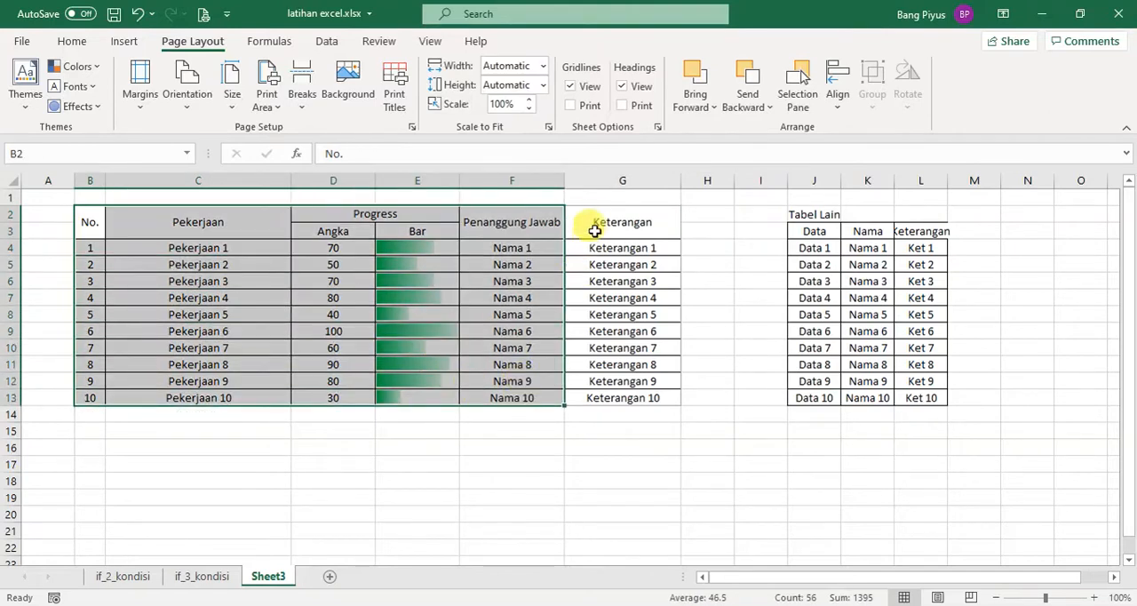
{"action": "left_click_drag", "start_coordinate": [593, 224], "coordinate": [614, 393]}
{"action": "left_click", "coordinate": [589, 426]}
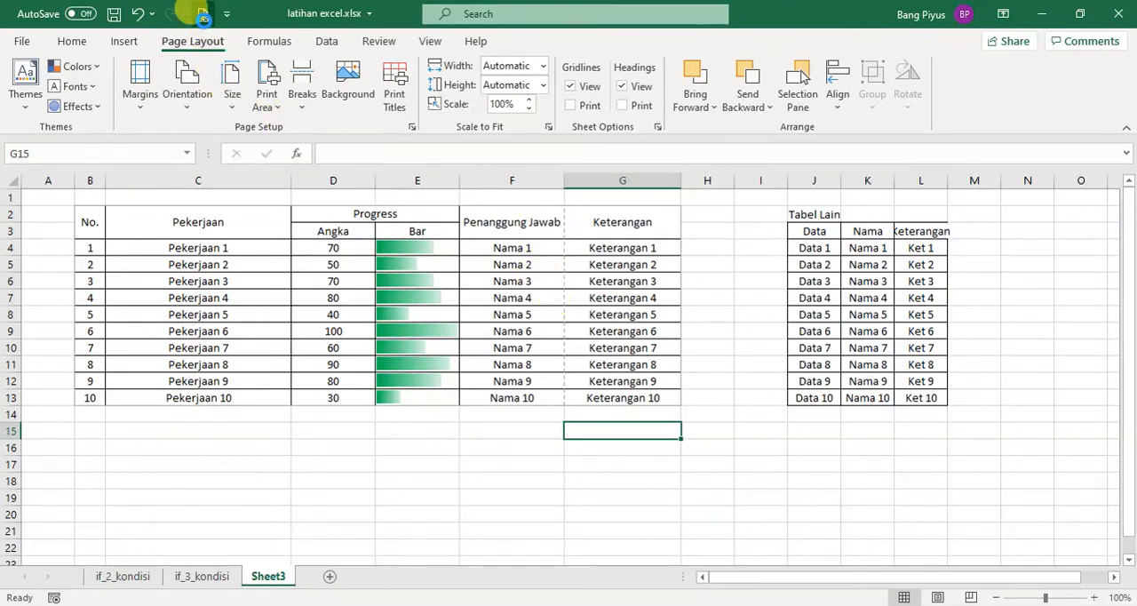
{"action": "left_click", "coordinate": [204, 19]}
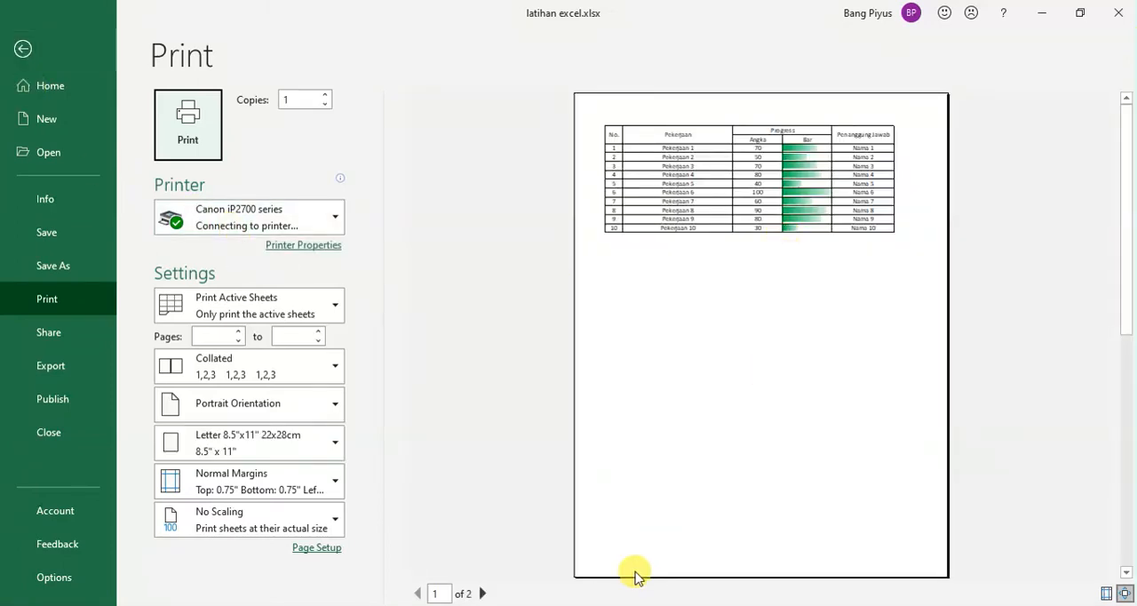
{"action": "left_click", "coordinate": [483, 593]}
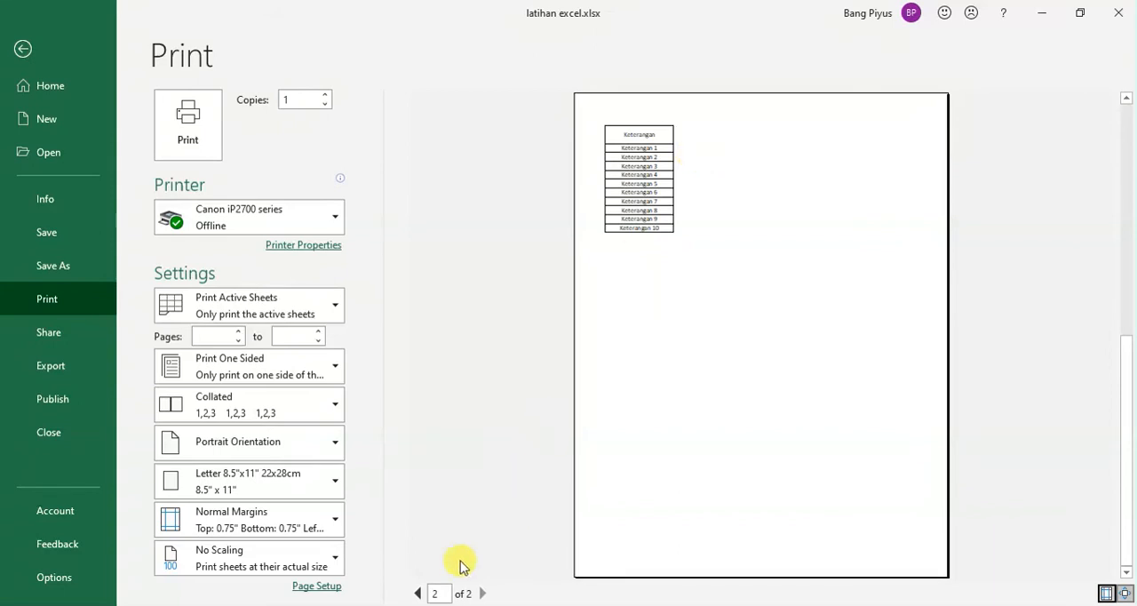
{"action": "left_click", "coordinate": [419, 593]}
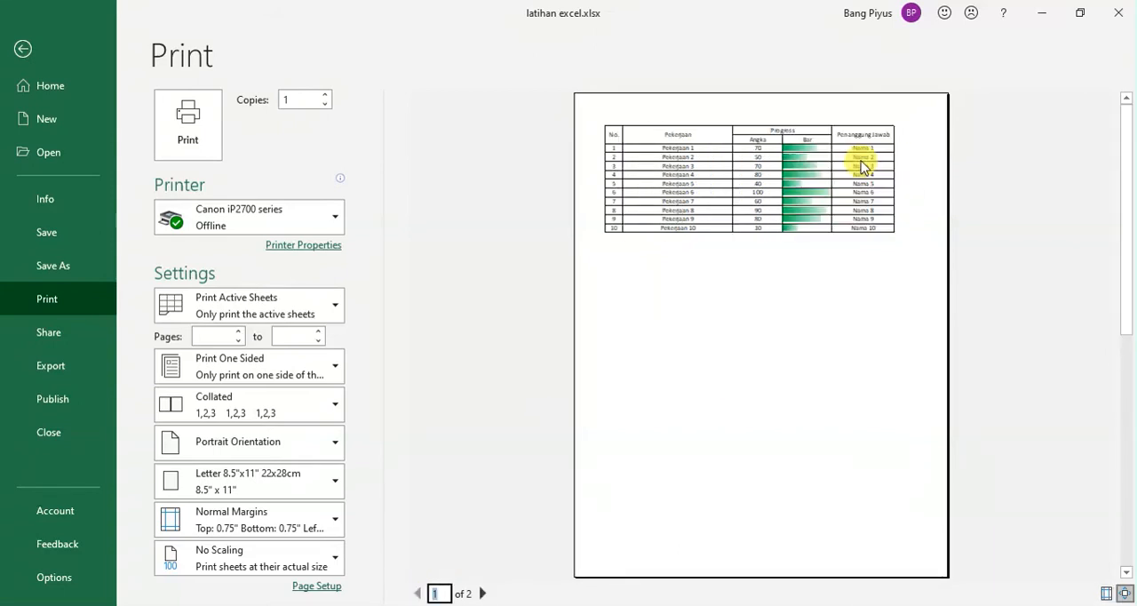
{"action": "left_click", "coordinate": [23, 48]}
Narrow the main table's Pekerjaan, Angka, Bar and Keterangan columns so all of its columns fit on one printed page
{"action": "left_click", "coordinate": [271, 281]}
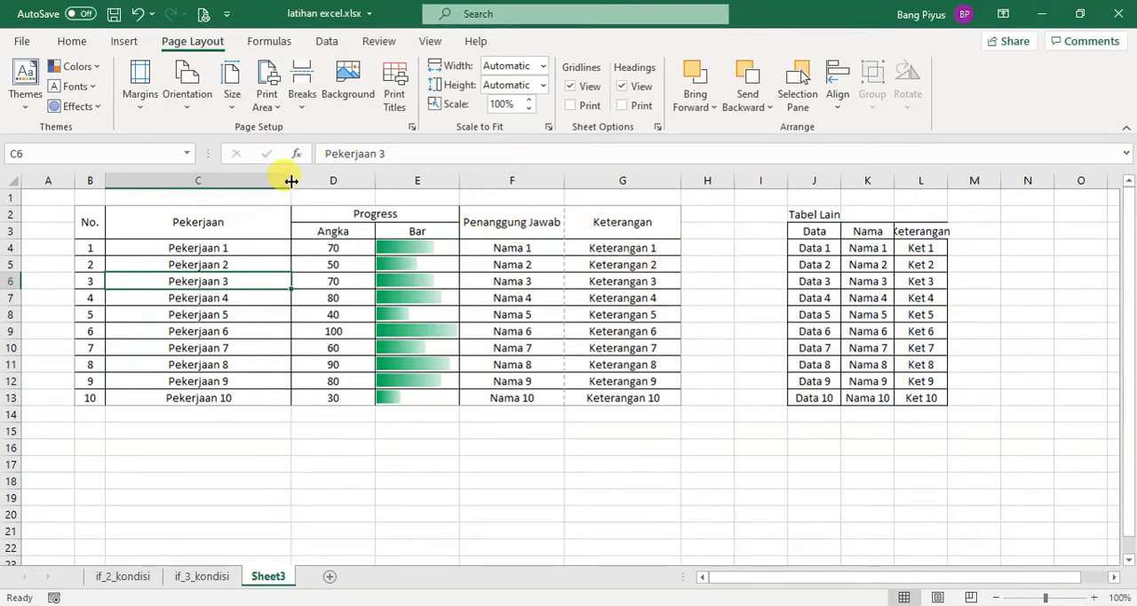
{"action": "left_click_drag", "start_coordinate": [291, 181], "coordinate": [266, 184]}
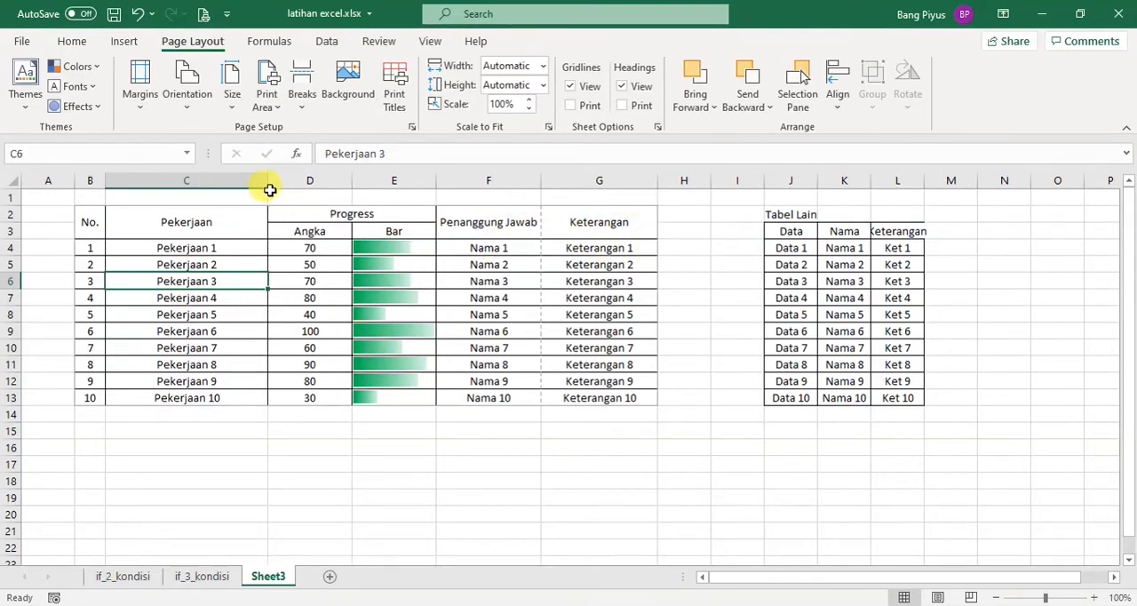
{"action": "left_click_drag", "start_coordinate": [267, 181], "coordinate": [242, 187]}
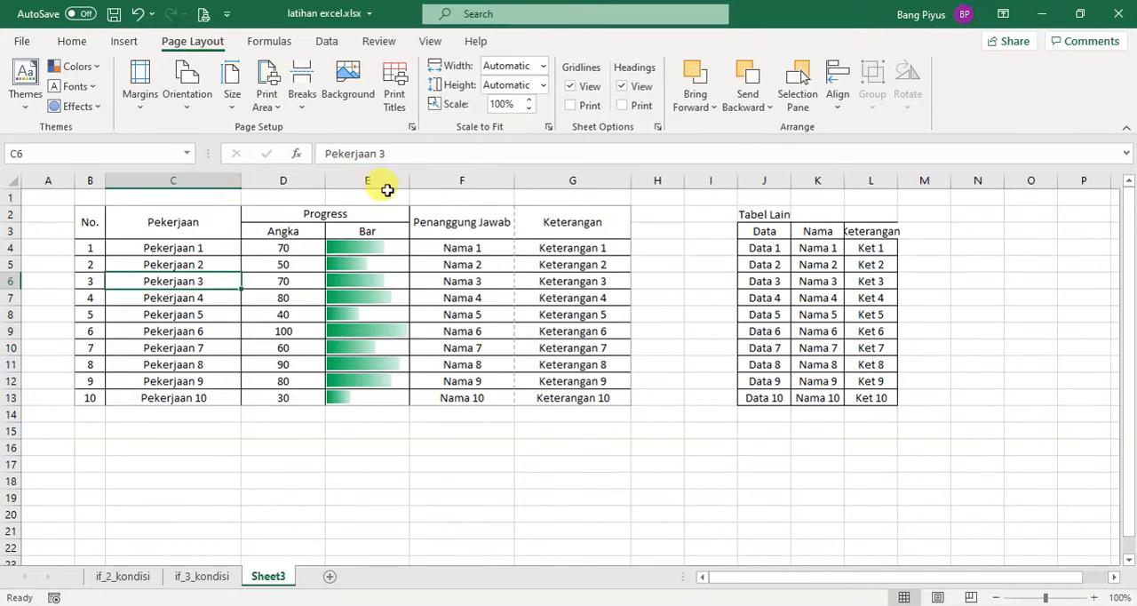
{"action": "left_click_drag", "start_coordinate": [630, 182], "coordinate": [609, 181]}
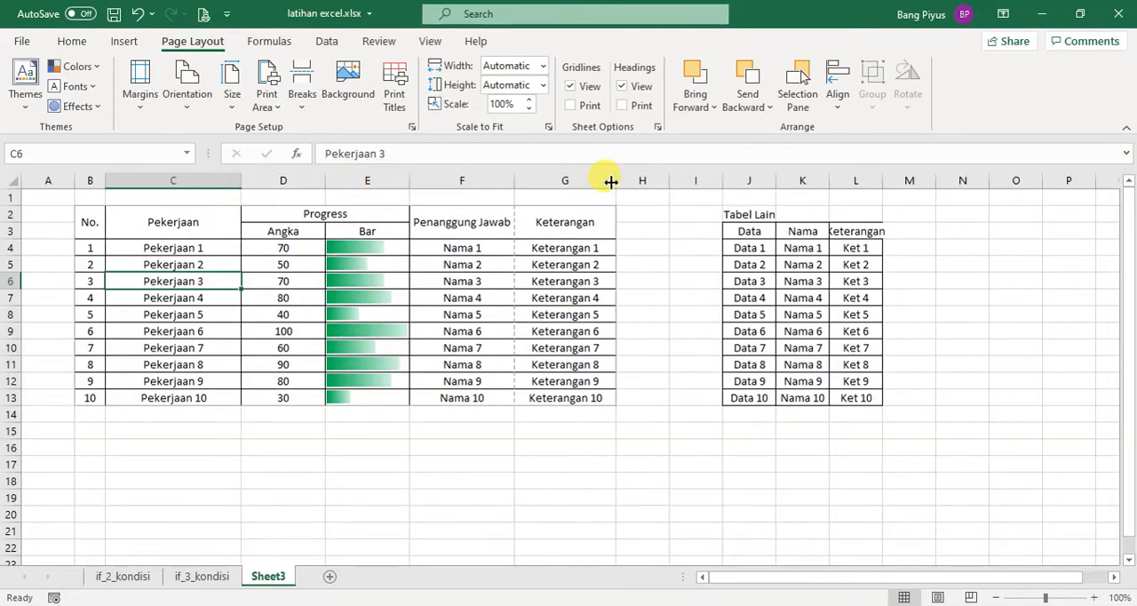
{"action": "left_click_drag", "start_coordinate": [411, 180], "coordinate": [402, 181]}
{"action": "left_click_drag", "start_coordinate": [325, 180], "coordinate": [308, 181]}
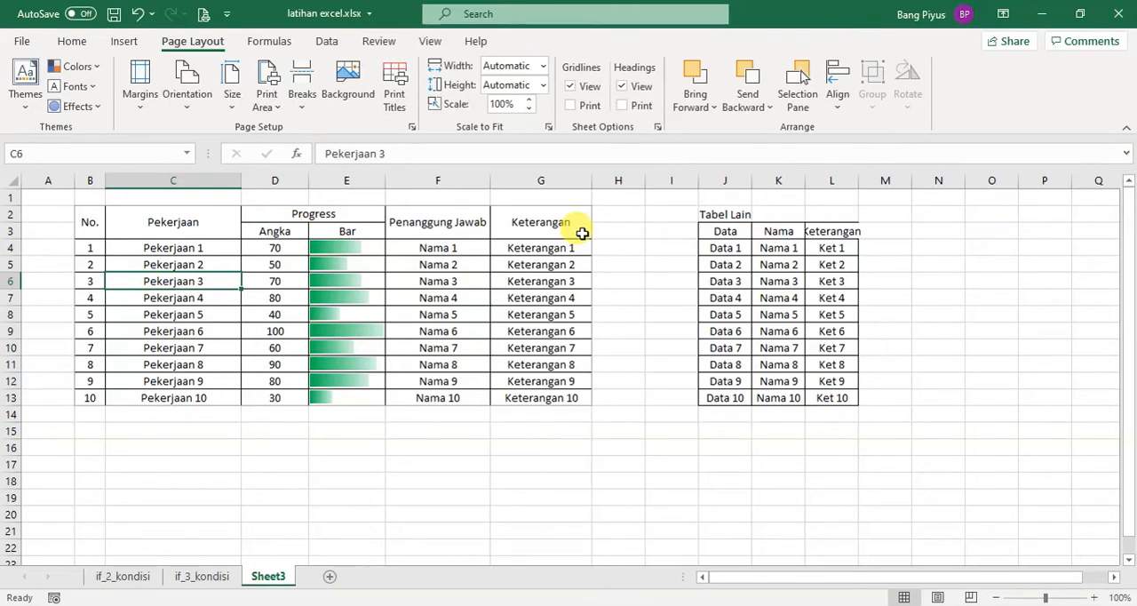
Select the main table, B2:G13, and check in the print preview how it fits on the page
{"action": "left_click_drag", "start_coordinate": [93, 222], "coordinate": [569, 397]}
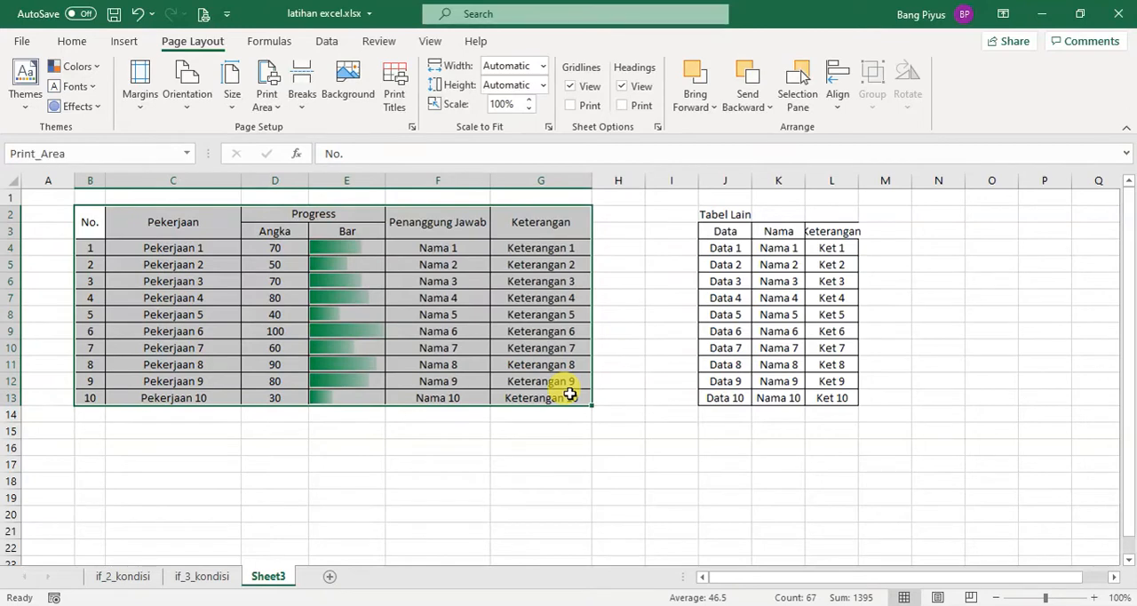
{"action": "left_click", "coordinate": [201, 12]}
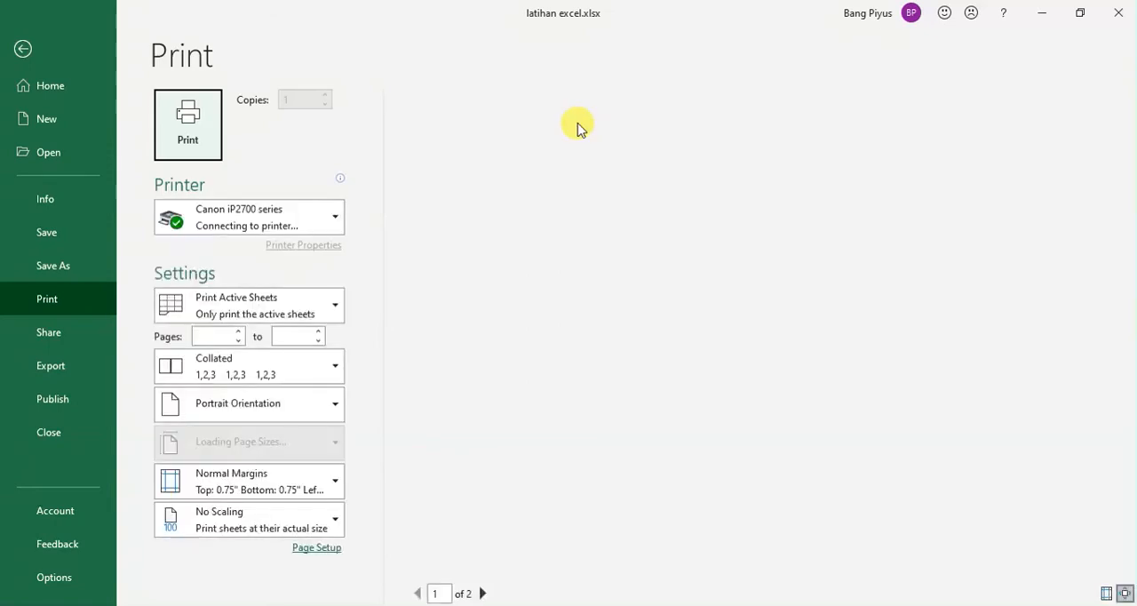
{"action": "left_click", "coordinate": [22, 47]}
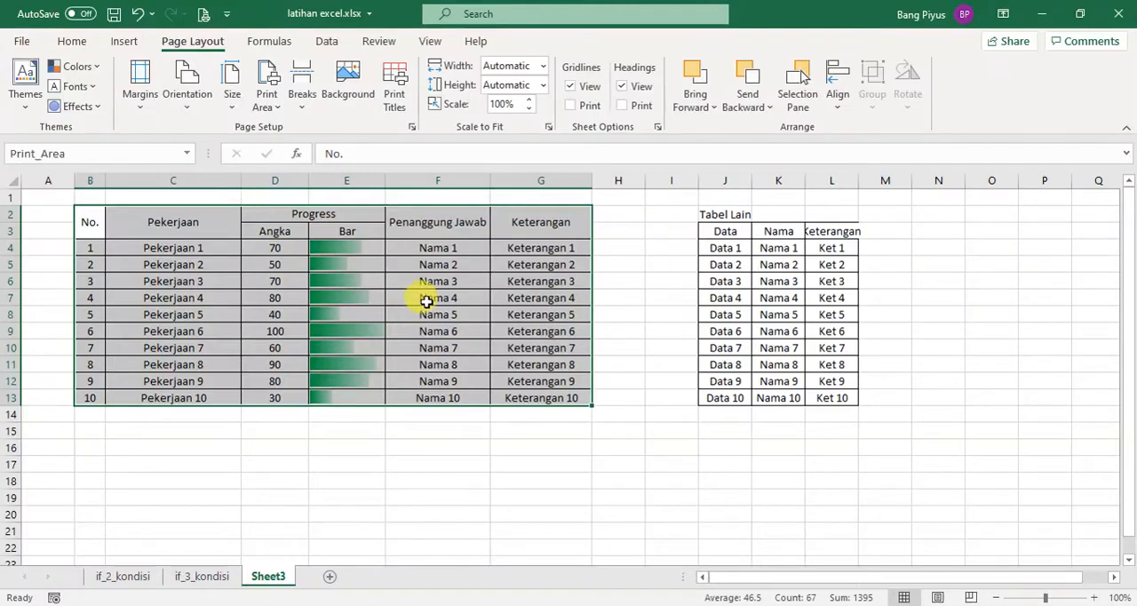
Open Notepad and move its blank window up over the worksheet table
{"action": "key", "text": "super+r"}
{"action": "type", "text": "notep"}
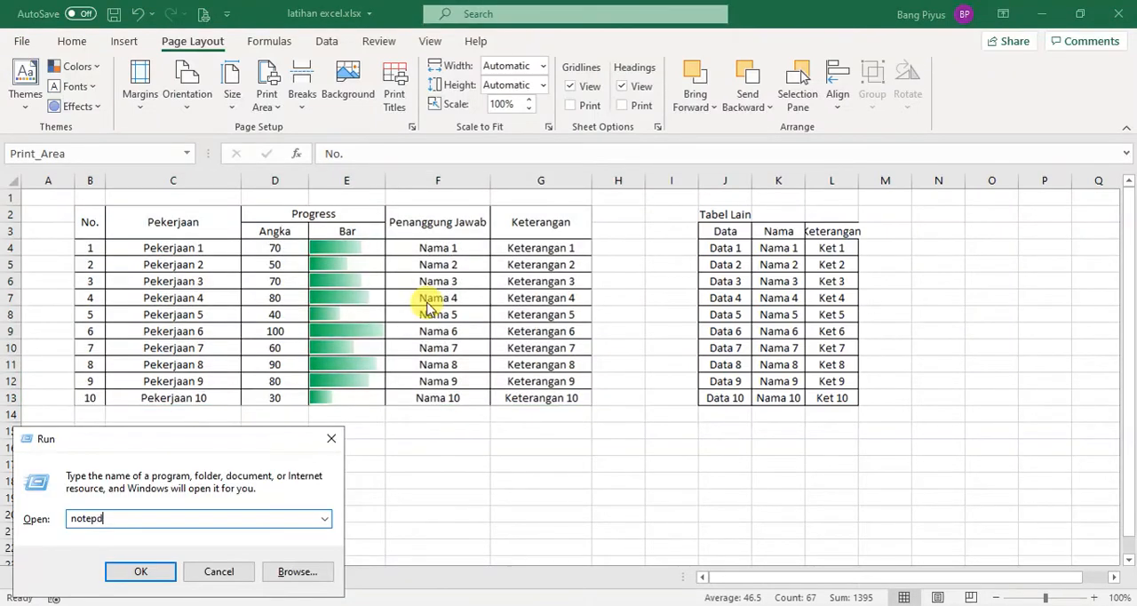
{"action": "key", "text": "Return"}
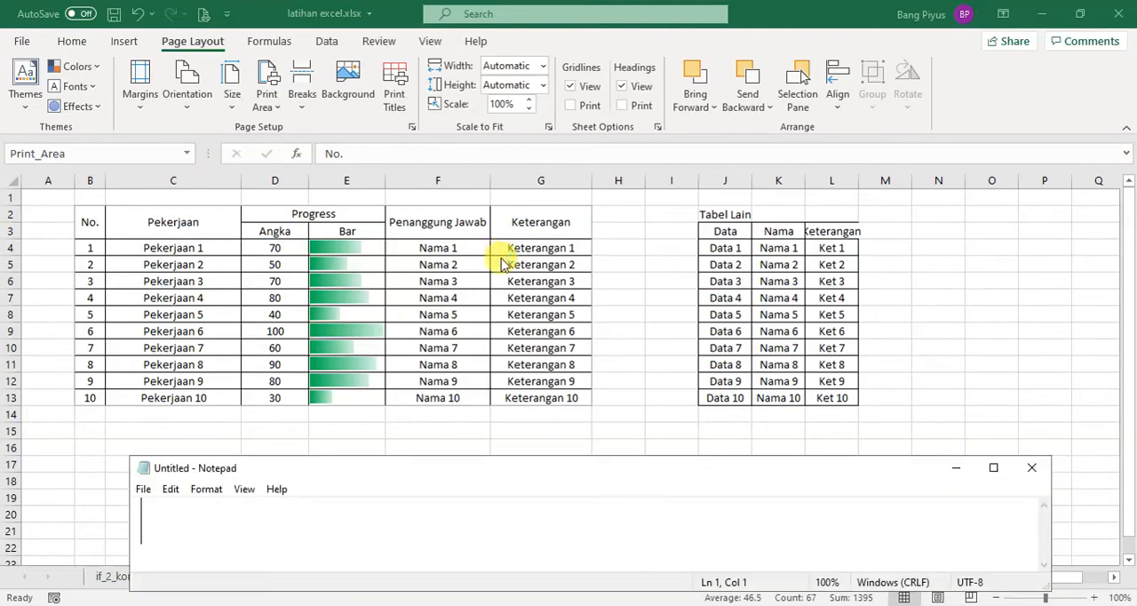
{"action": "left_click_drag", "start_coordinate": [559, 468], "coordinate": [572, 265]}
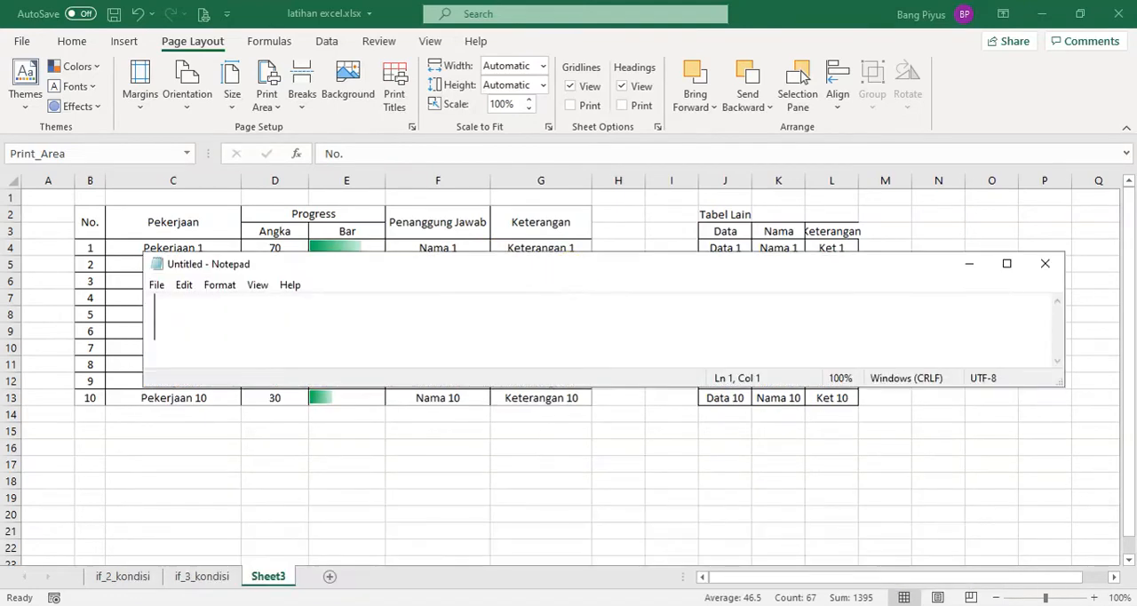
Write the notes "1. print area" and "2. lebar kolom", enlarge the Notepad window to show both lines, and minimize it
{"action": "type", "text": "1. print "}
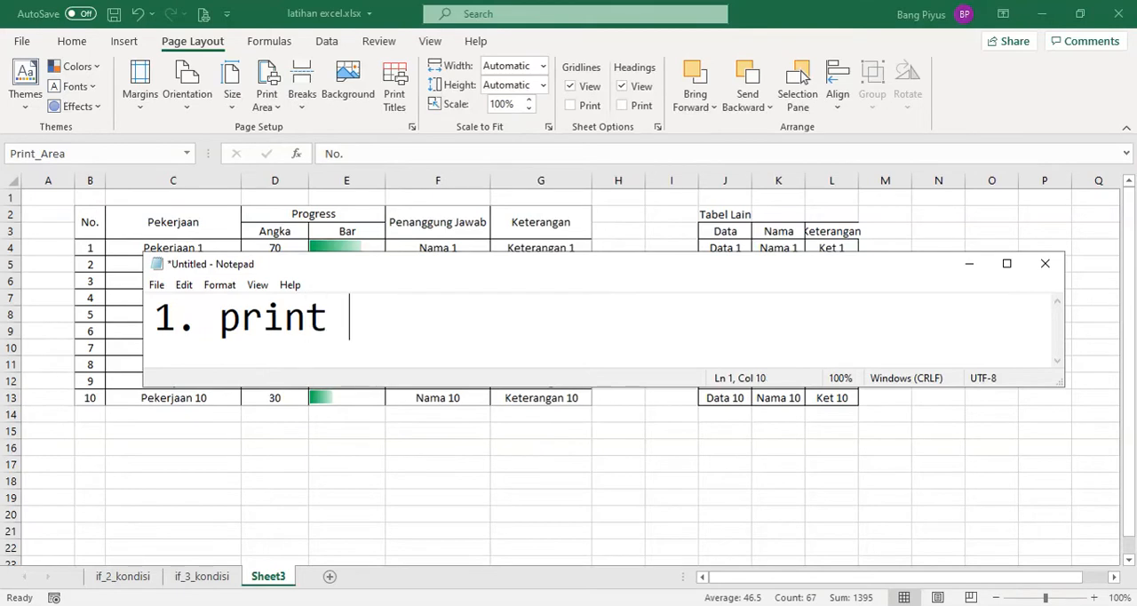
{"action": "type", "text": "area"}
{"action": "key", "text": "Return"}
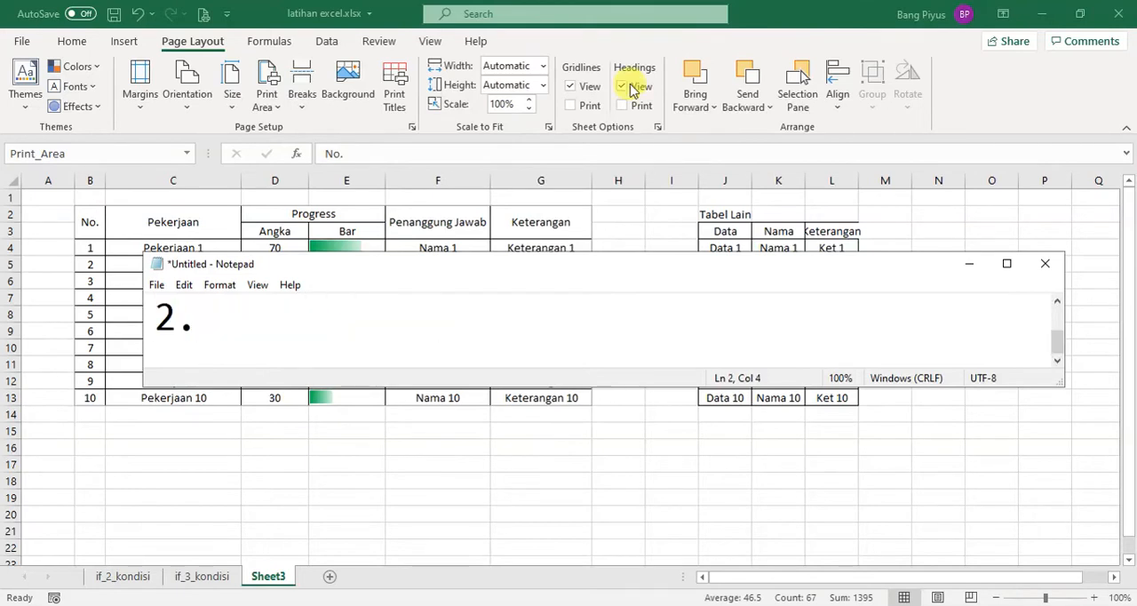
{"action": "left_click_drag", "start_coordinate": [833, 264], "coordinate": [826, 155]}
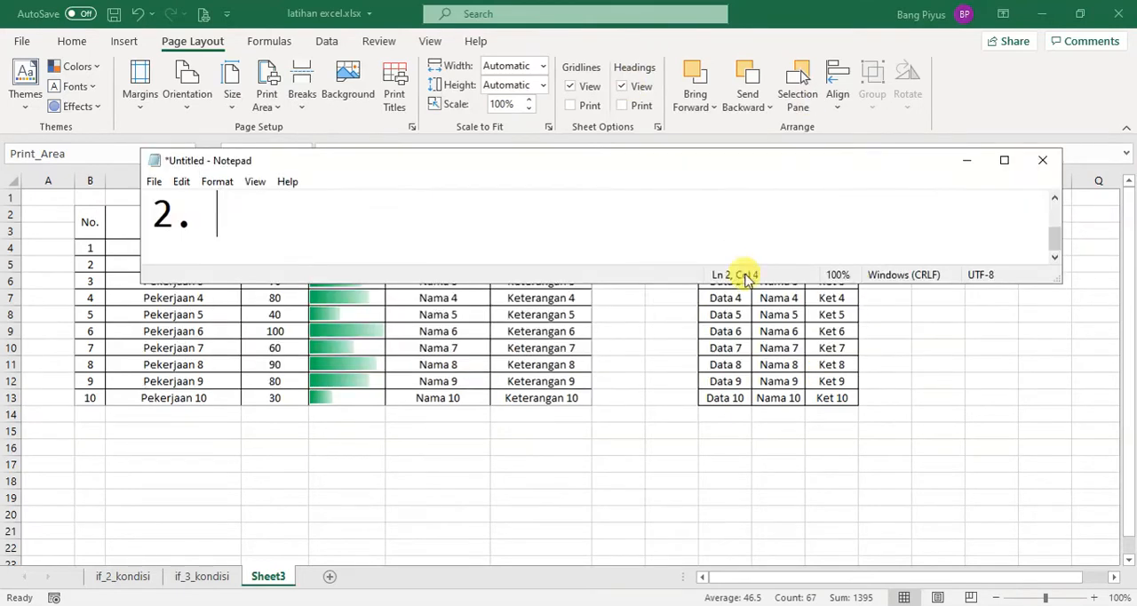
{"action": "left_click_drag", "start_coordinate": [746, 279], "coordinate": [731, 457]}
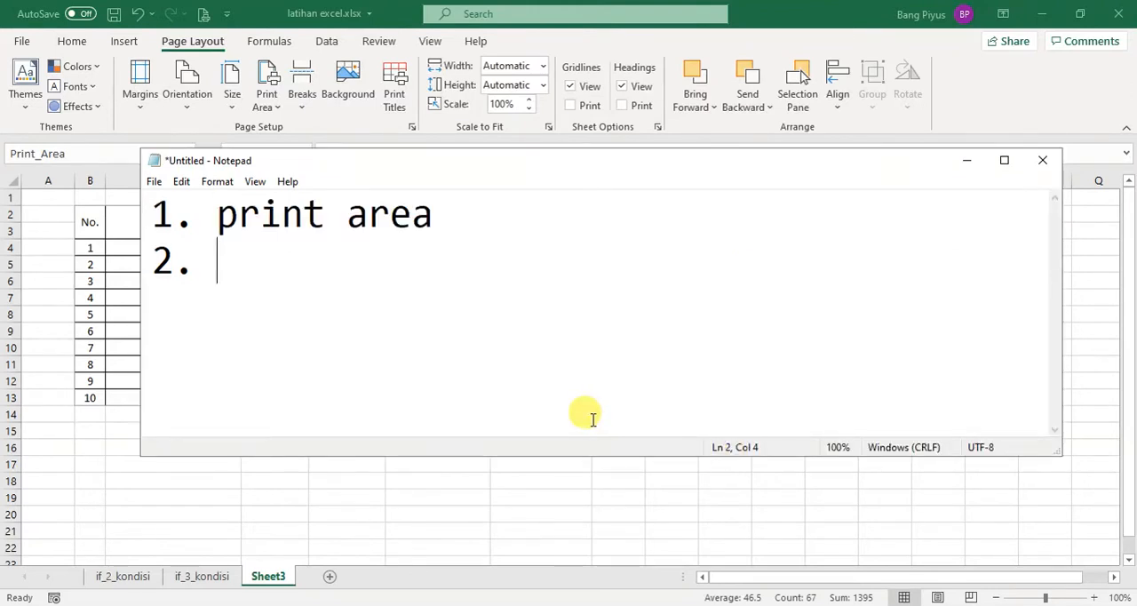
{"action": "type", "text": "lebar kolom"}
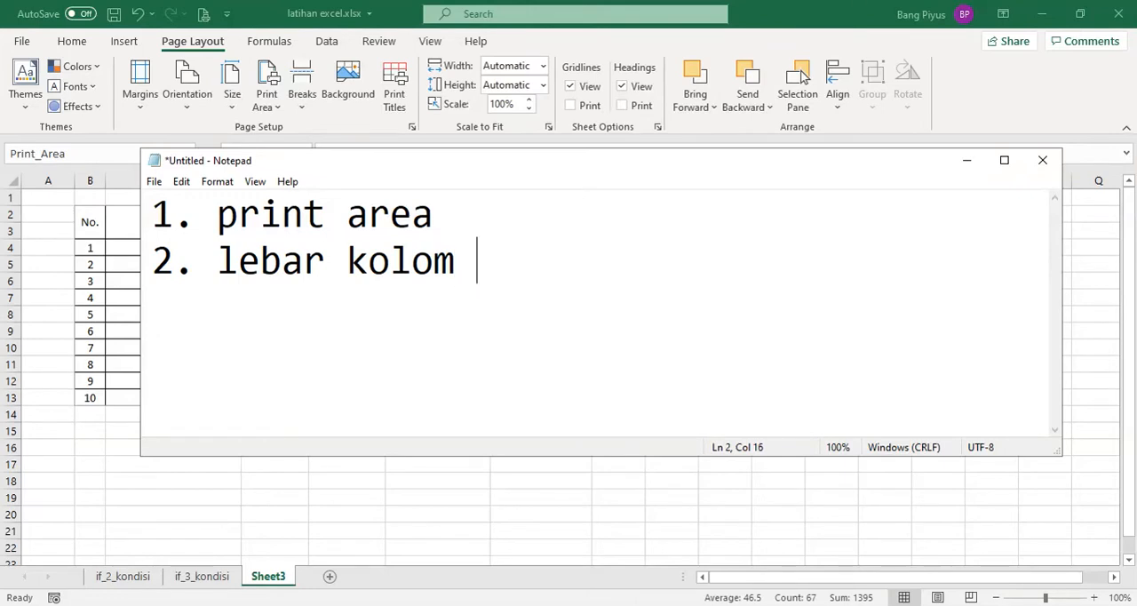
{"action": "left_click", "coordinate": [966, 161]}
Undo all the column width changes made to the main table in Excel
{"action": "left_click", "coordinate": [199, 360]}
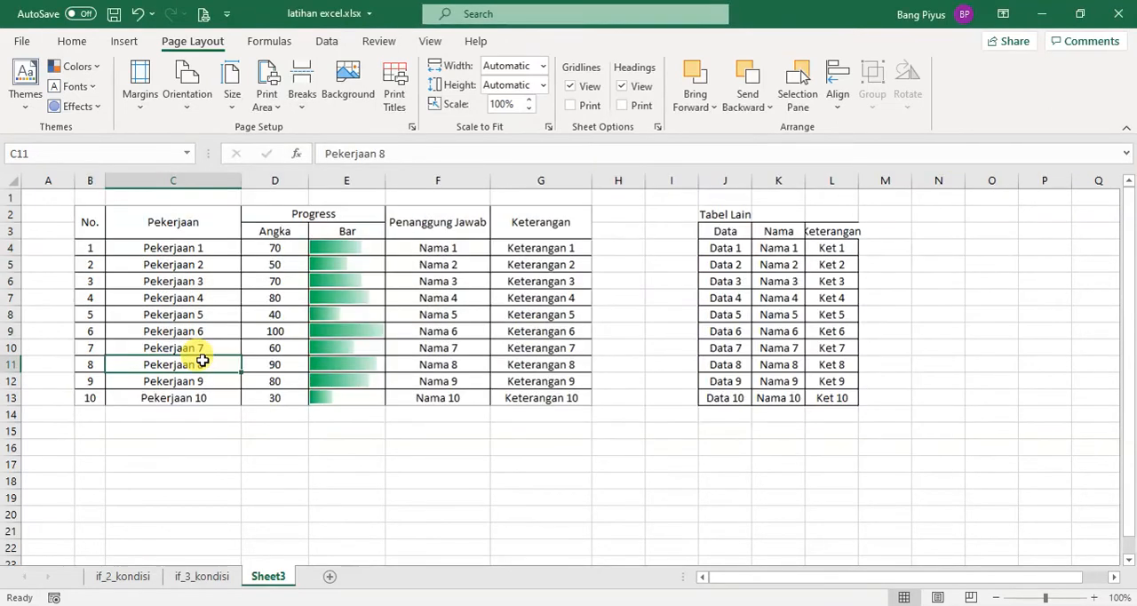
{"action": "key", "text": "ctrl+z"}
{"action": "key", "text": "ctrl+z"}
{"action": "key", "text": "ctrl+z"}
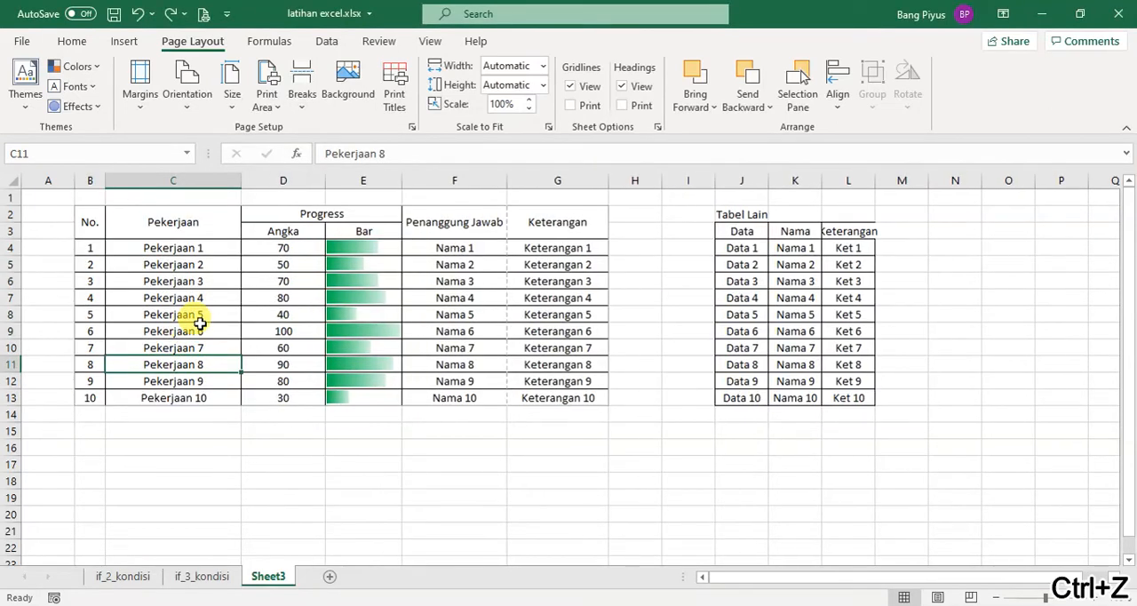
{"action": "key", "text": "ctrl+z"}
{"action": "key", "text": "ctrl+z"}
{"action": "key", "text": "ctrl+z"}
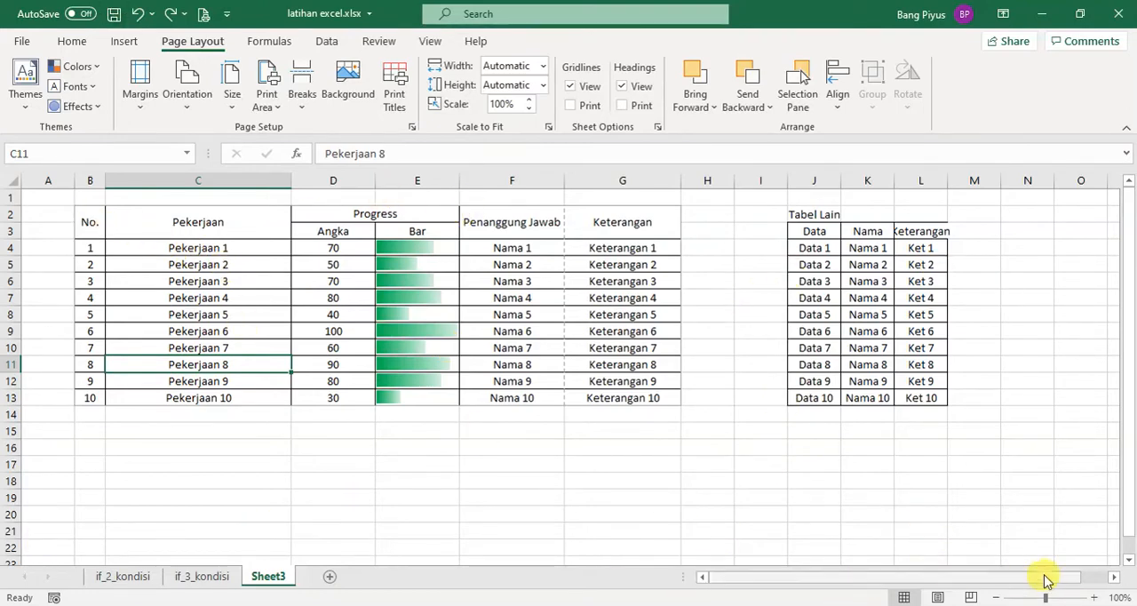
In Page Break Preview, move the break between columns F and G to the table's outer edge, and check the print preview
{"action": "left_click", "coordinate": [971, 597]}
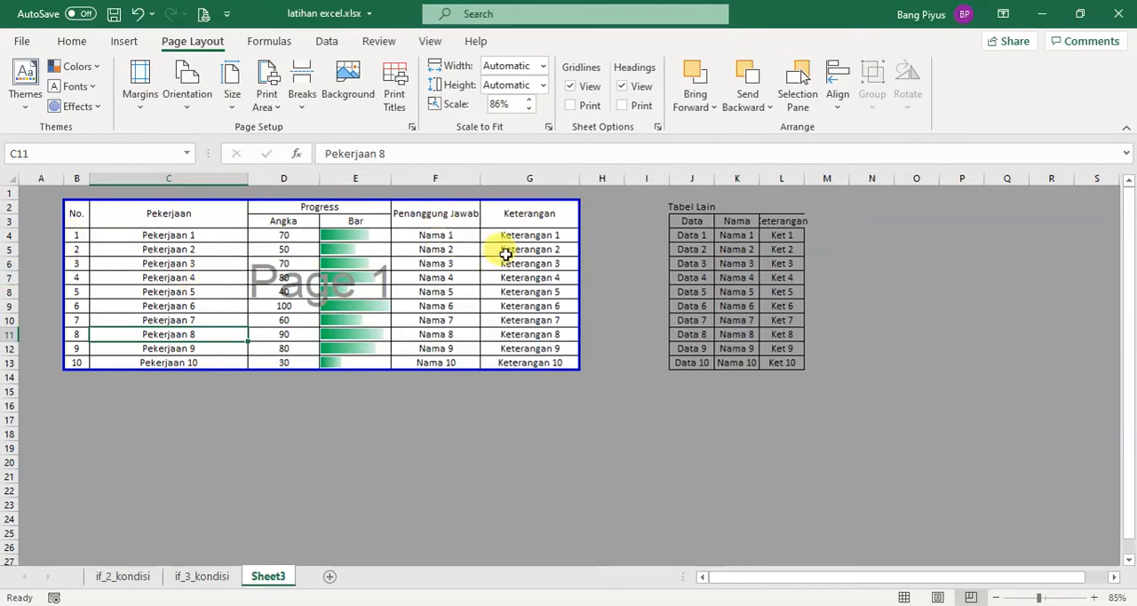
{"action": "left_click", "coordinate": [204, 15]}
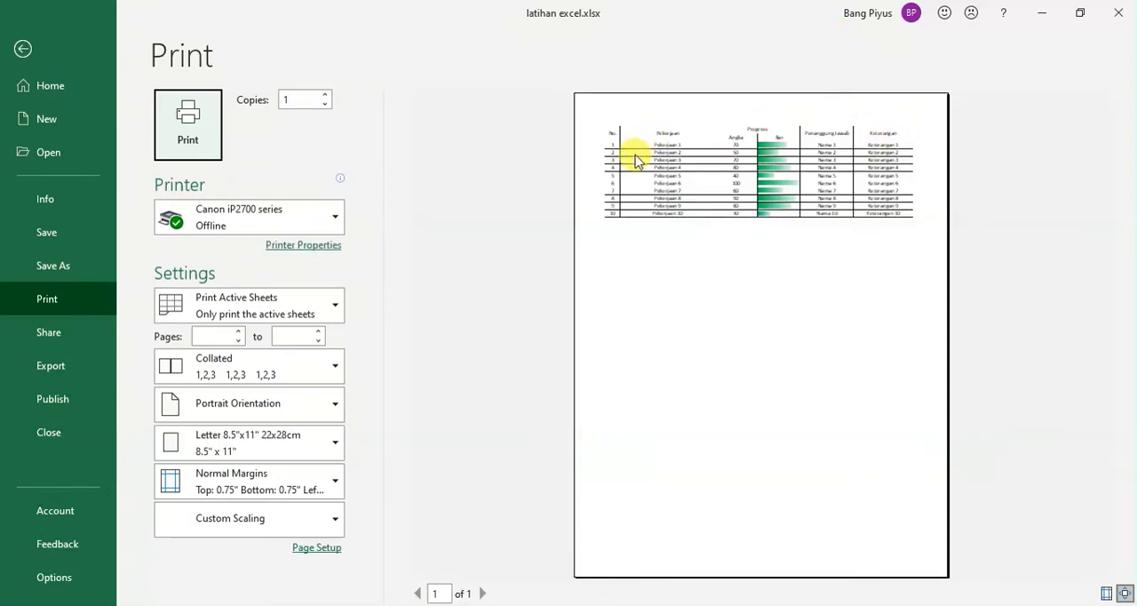
Switch to Notepad, add the note "3. atur garis page break (ukuran fontnya / huruf kecil)", and minimize the window
{"action": "key", "text": "alt+Tab"}
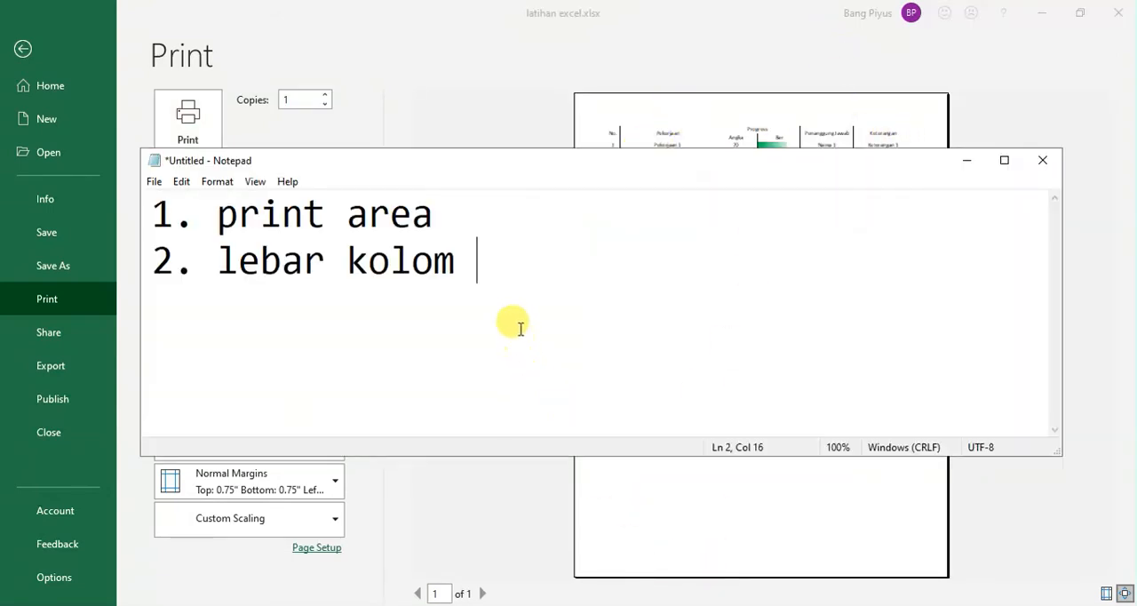
{"action": "key", "text": "Return"}
{"action": "type", "text": "3. atar"}
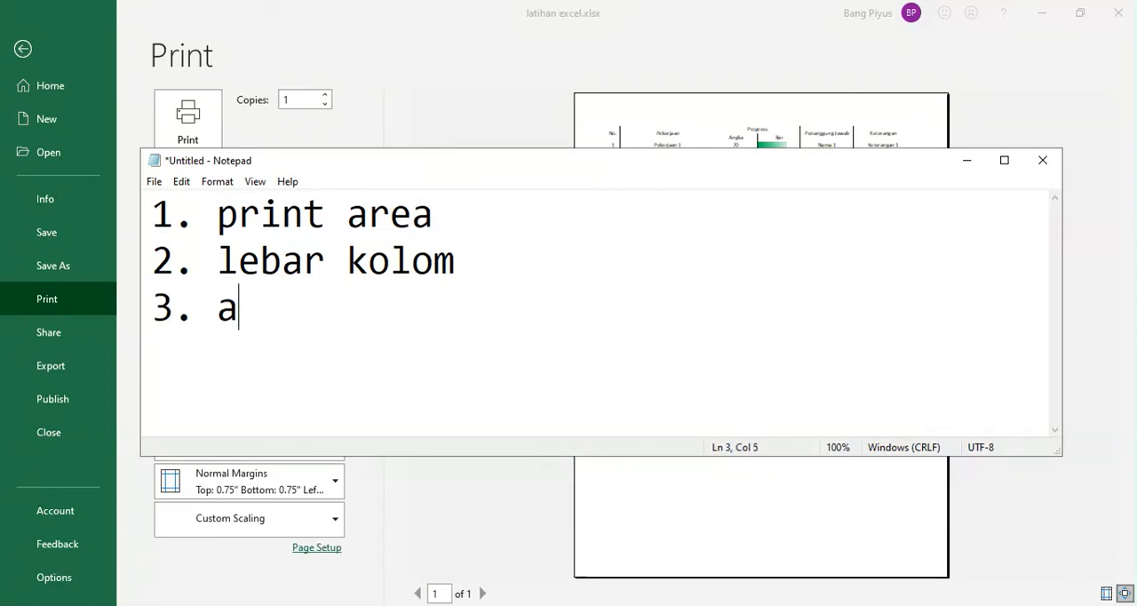
{"action": "key", "text": "BackSpace"}
{"action": "key", "text": "BackSpace"}
{"action": "type", "text": "ur "}
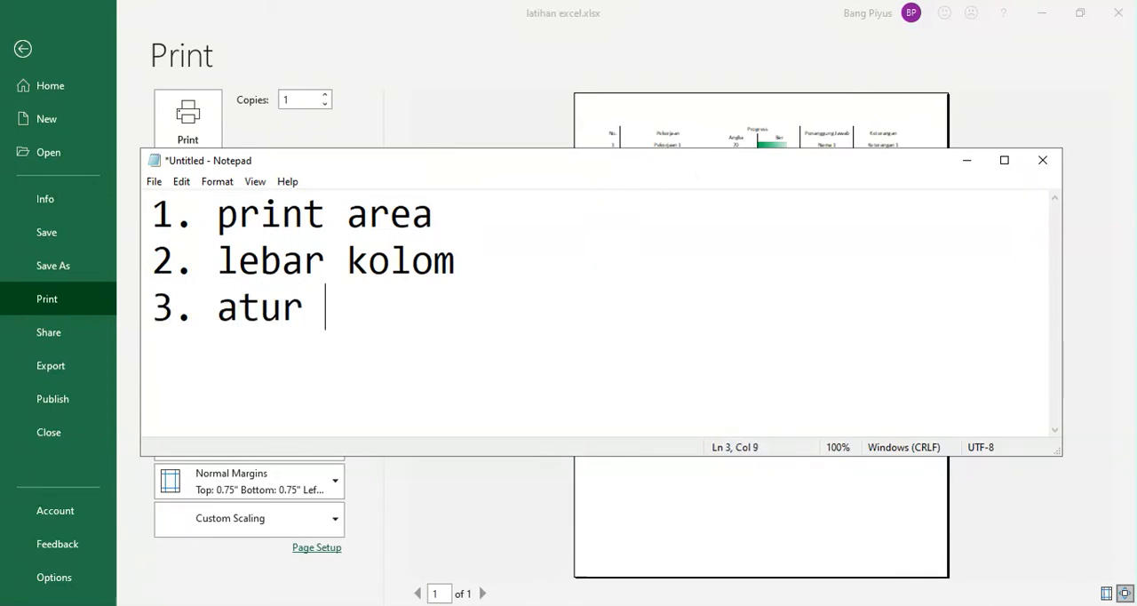
{"action": "type", "text": "garis page b"}
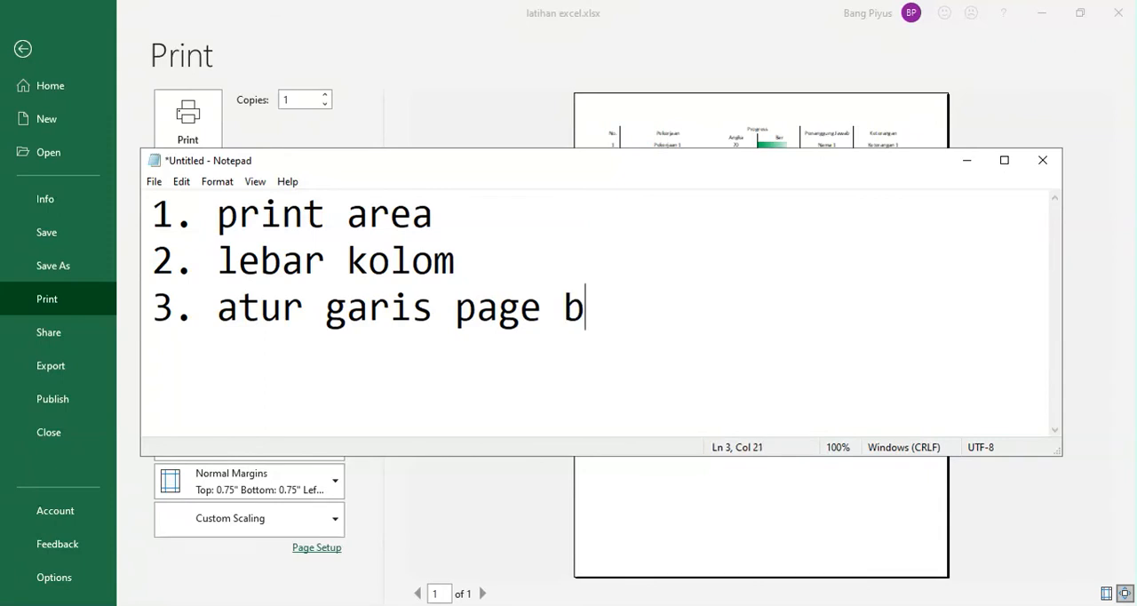
{"action": "type", "text": "reak ("}
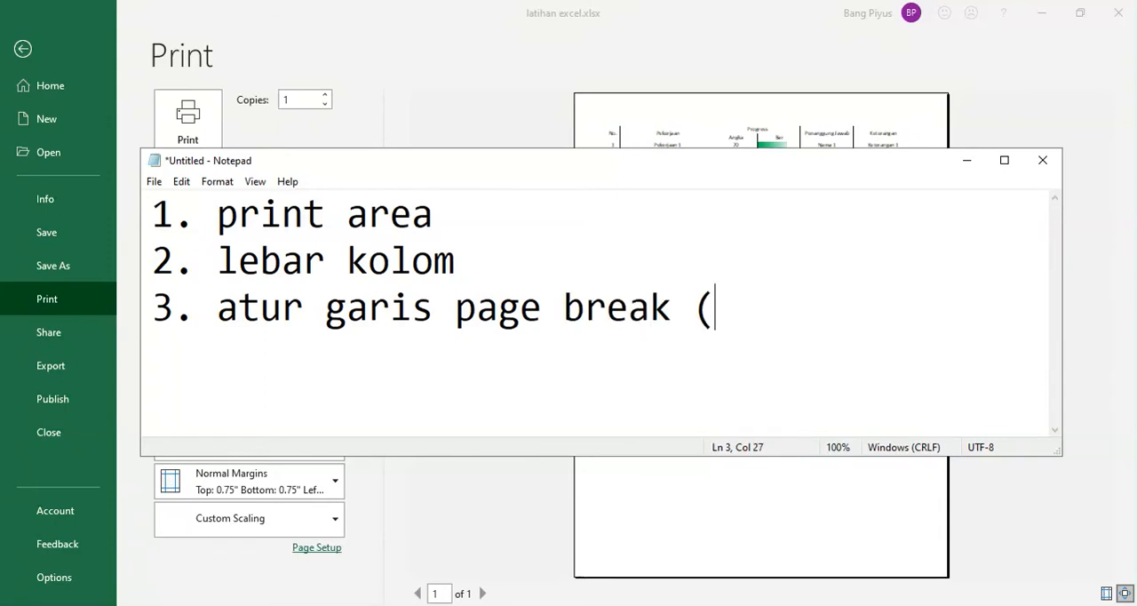
{"action": "type", "text": "ukuran fontny"}
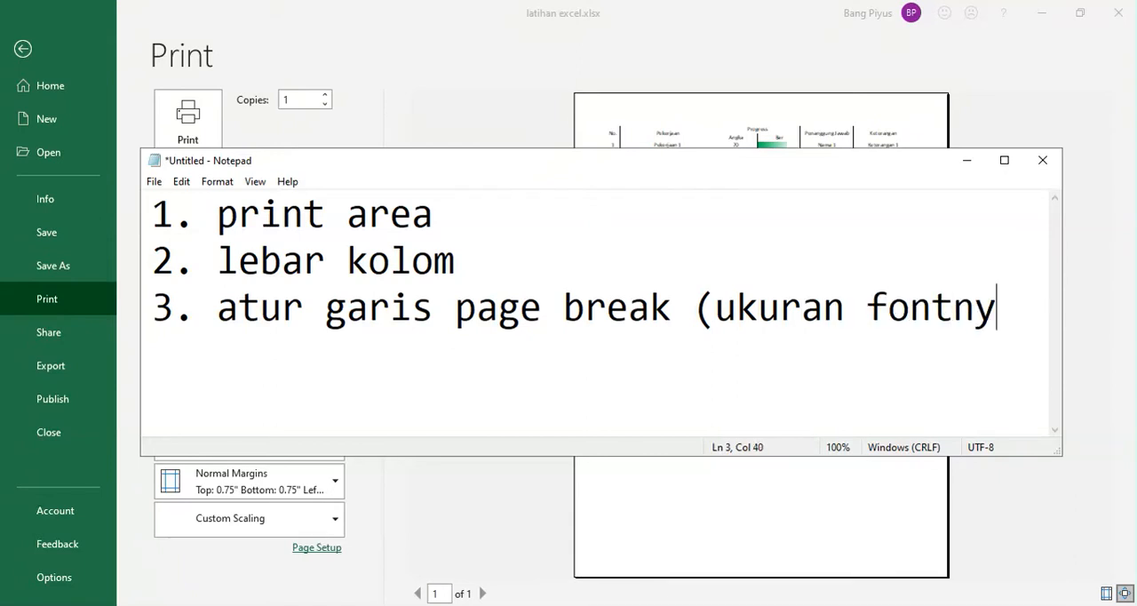
{"action": "type", "text": "a / h"}
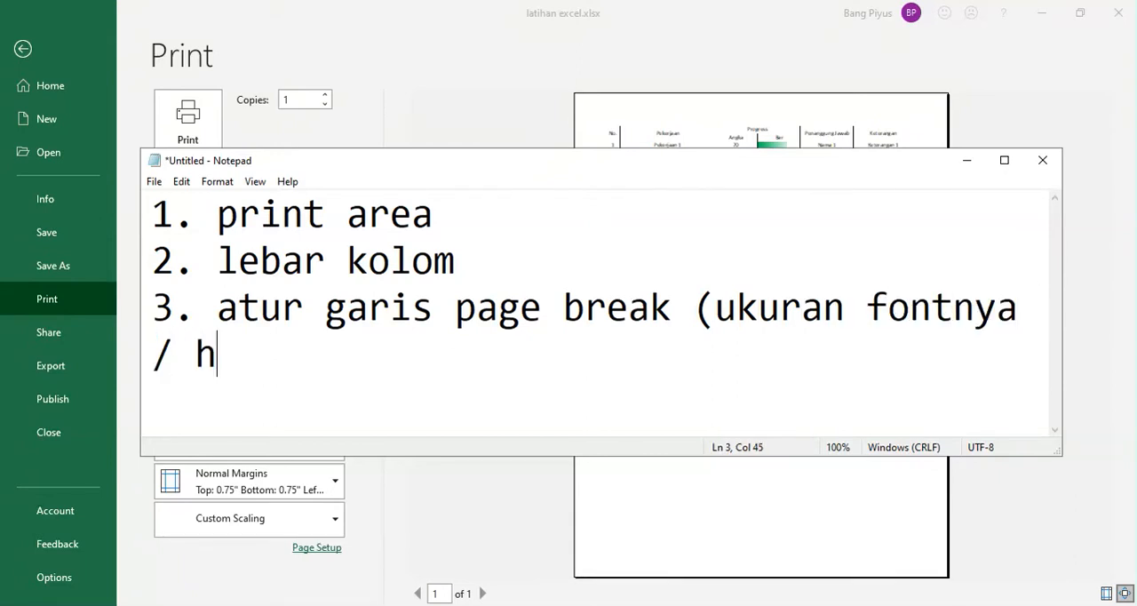
{"action": "type", "text": "uruf kecil)"}
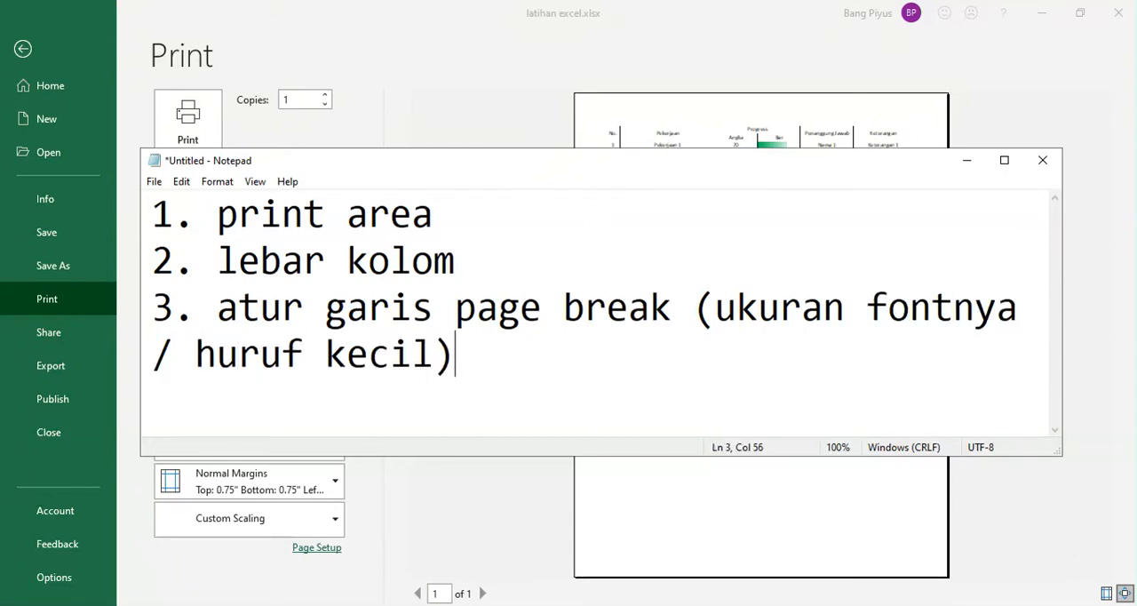
{"action": "scroll", "coordinate": [476, 343], "scroll_direction": "down", "scroll_amount": 1}
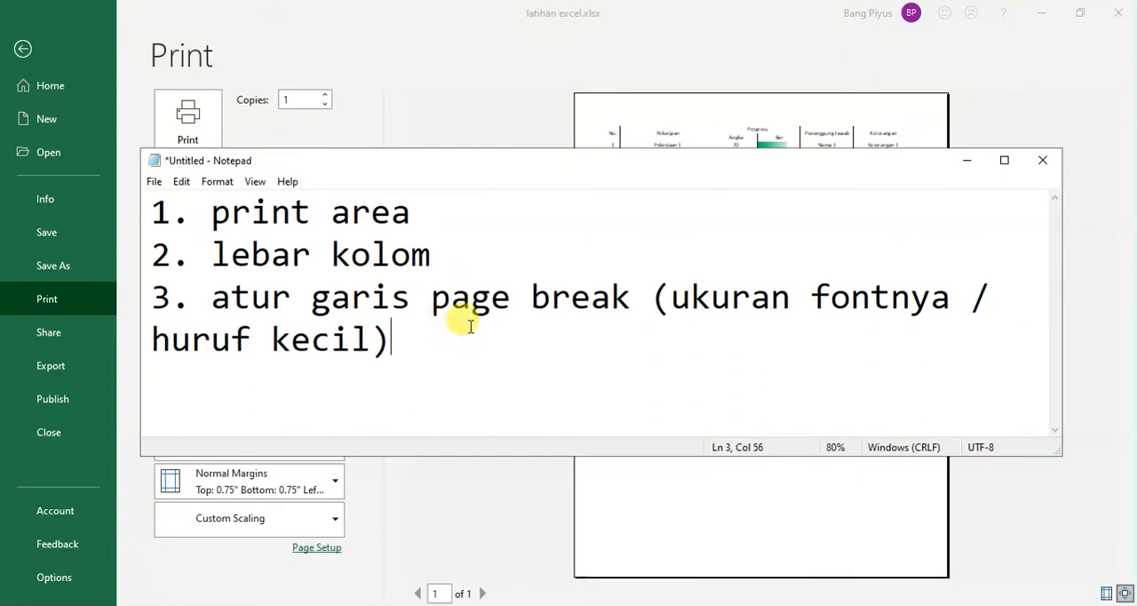
{"action": "scroll", "coordinate": [469, 325], "scroll_direction": "down", "scroll_amount": 2}
{"action": "left_click", "coordinate": [969, 161]}
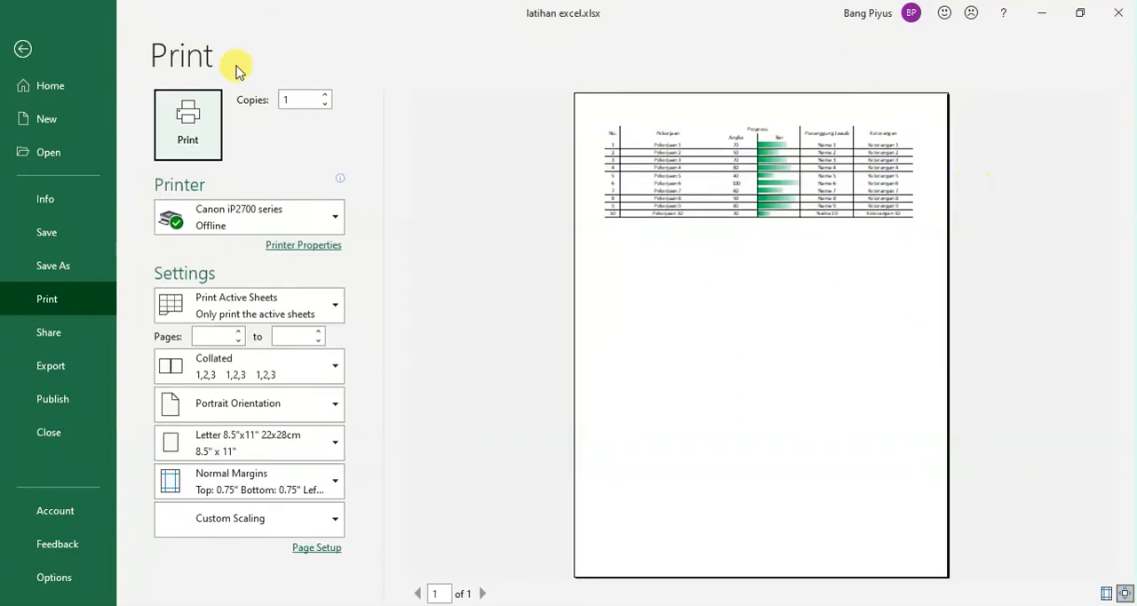
Close the print preview, undo the page break move, and return the sheet to Normal view
{"action": "left_click", "coordinate": [22, 51]}
{"action": "left_click", "coordinate": [302, 248]}
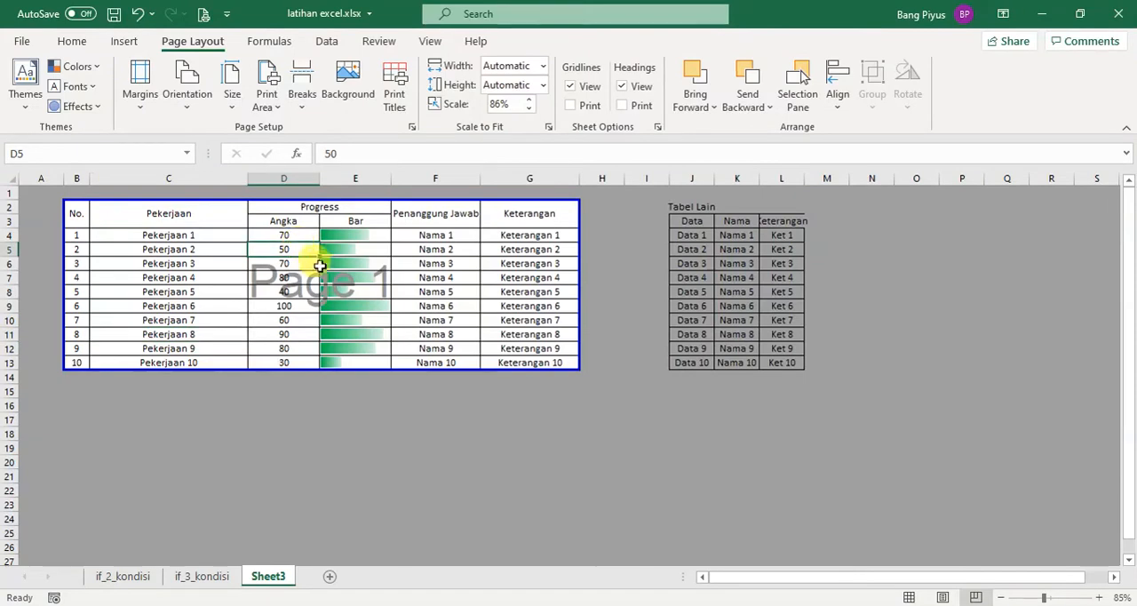
{"action": "key", "text": "ctrl+z"}
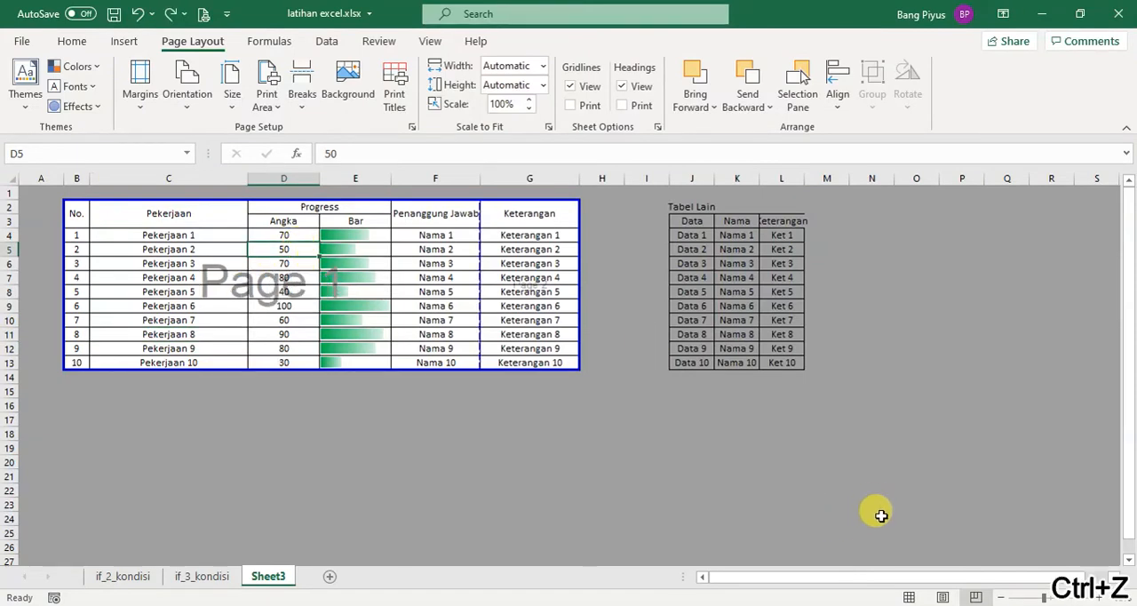
{"action": "left_click", "coordinate": [911, 597]}
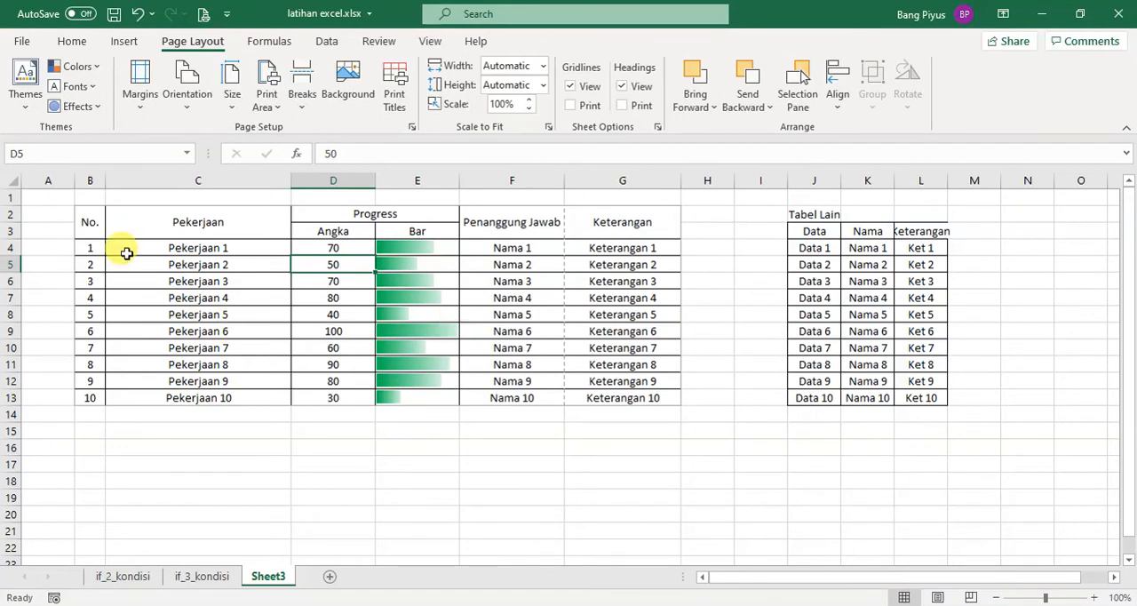
Set custom left and right page margins of 0.2 for the sheet and apply them
{"action": "left_click", "coordinate": [142, 102]}
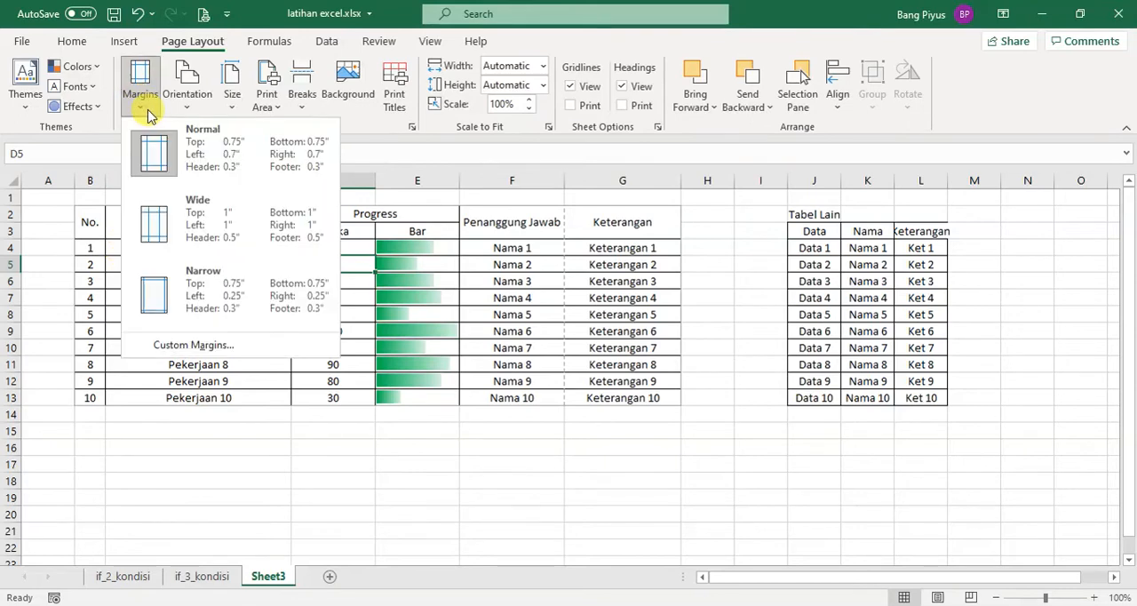
{"action": "left_click", "coordinate": [252, 351]}
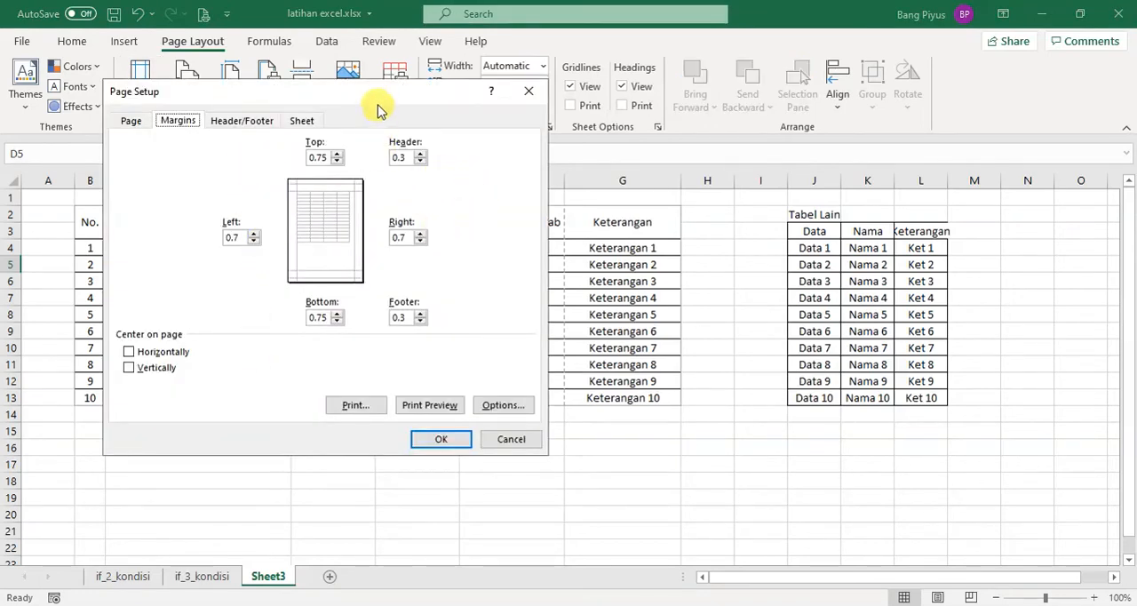
{"action": "left_click_drag", "start_coordinate": [374, 93], "coordinate": [861, 96]}
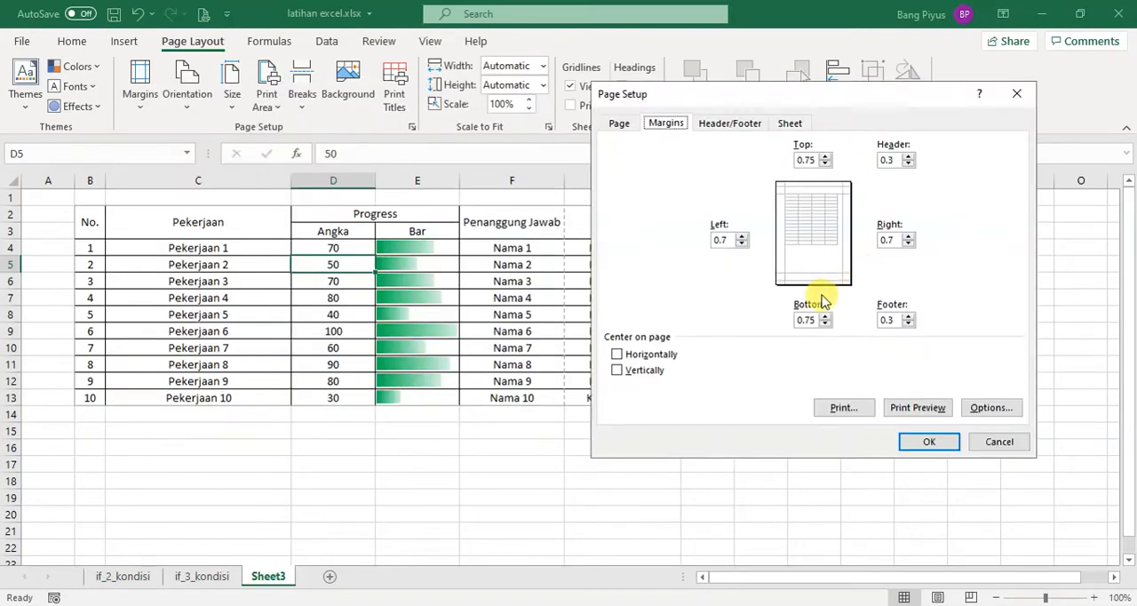
{"action": "left_click", "coordinate": [743, 244]}
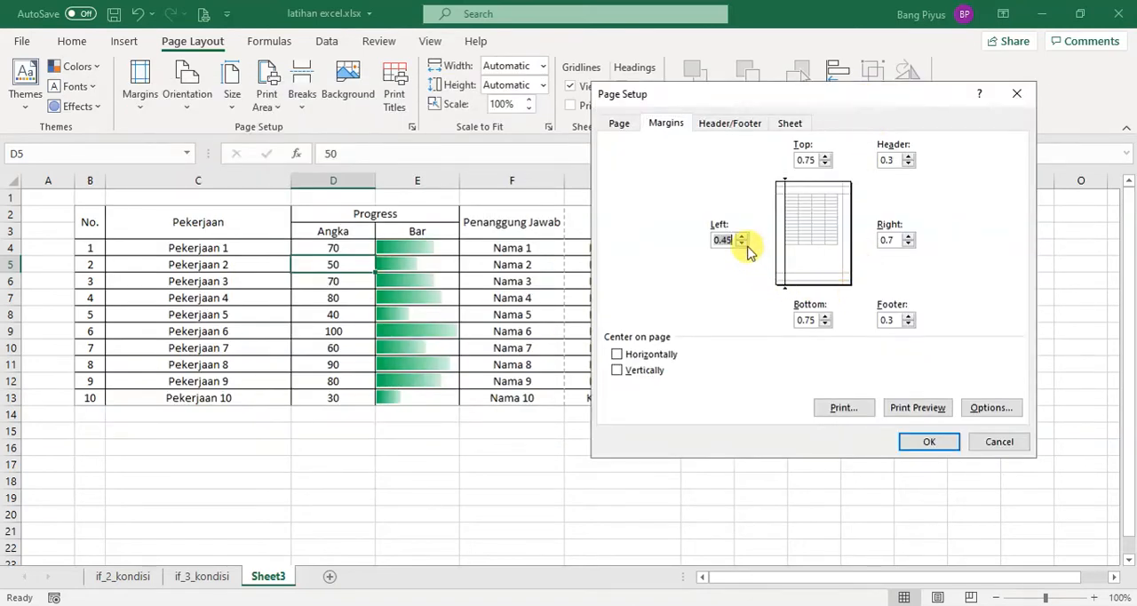
{"action": "left_click", "coordinate": [909, 245]}
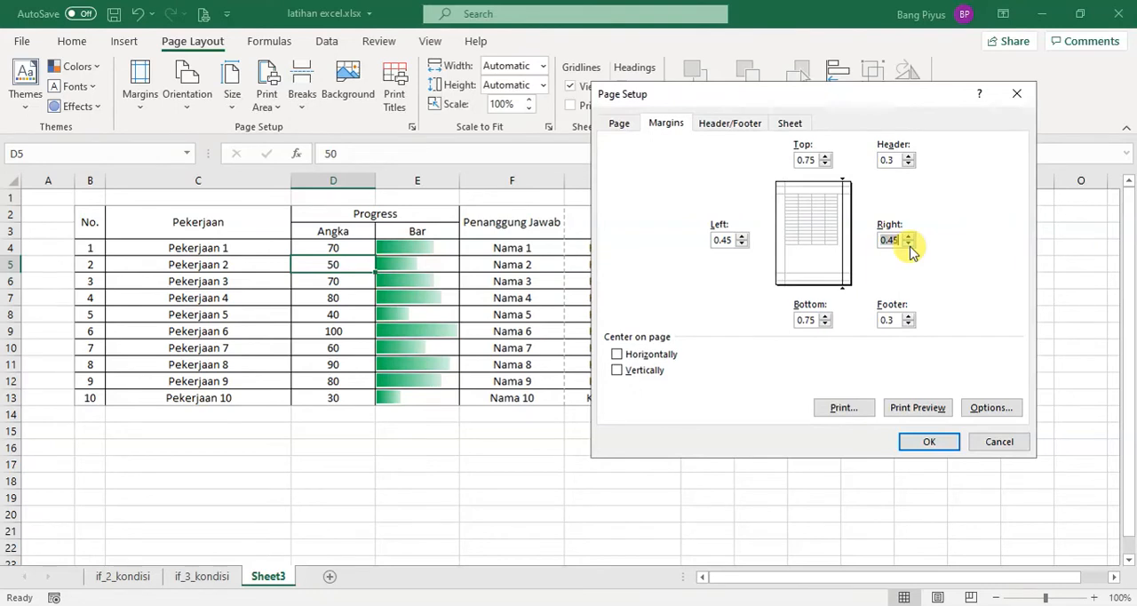
{"action": "left_click", "coordinate": [743, 244]}
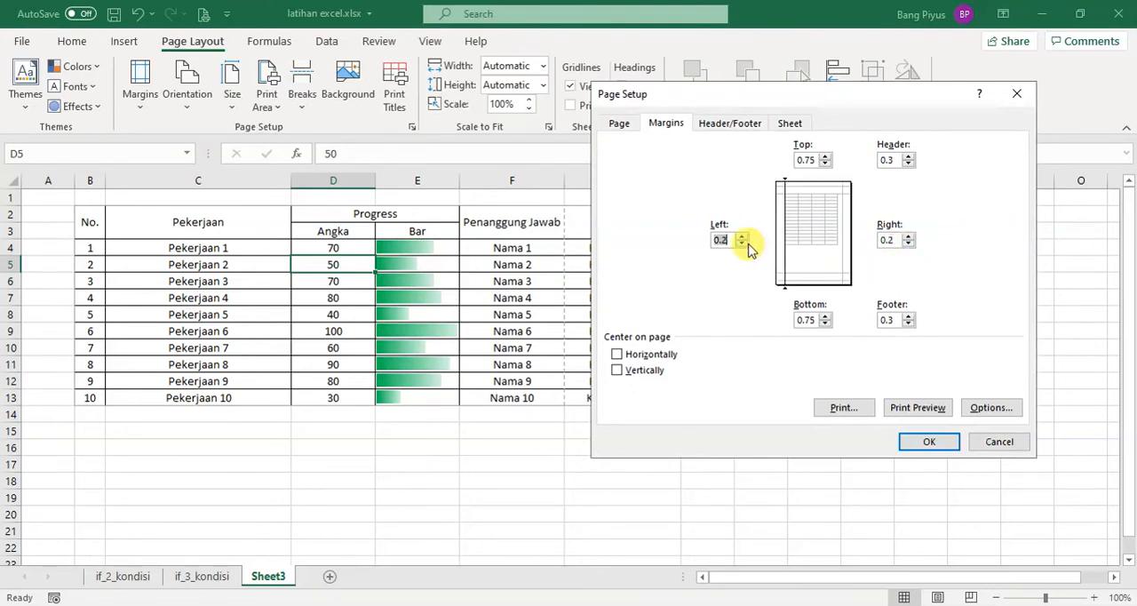
{"action": "left_click", "coordinate": [924, 443]}
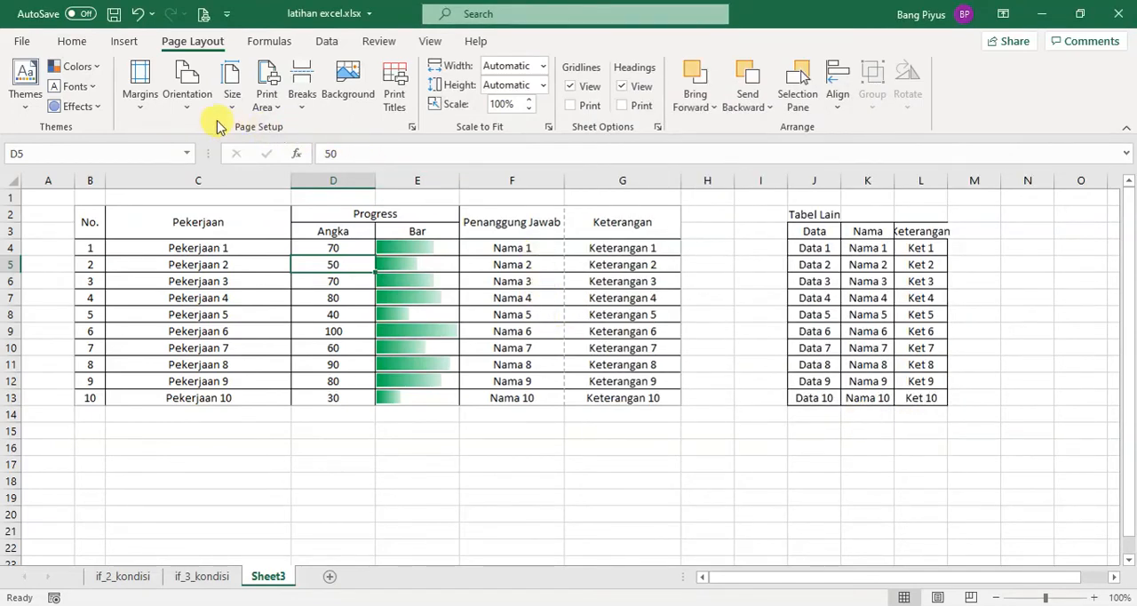
Set the sheet's custom left and right page margins to 0 and apply them
{"action": "left_click", "coordinate": [147, 106]}
{"action": "left_click", "coordinate": [238, 423]}
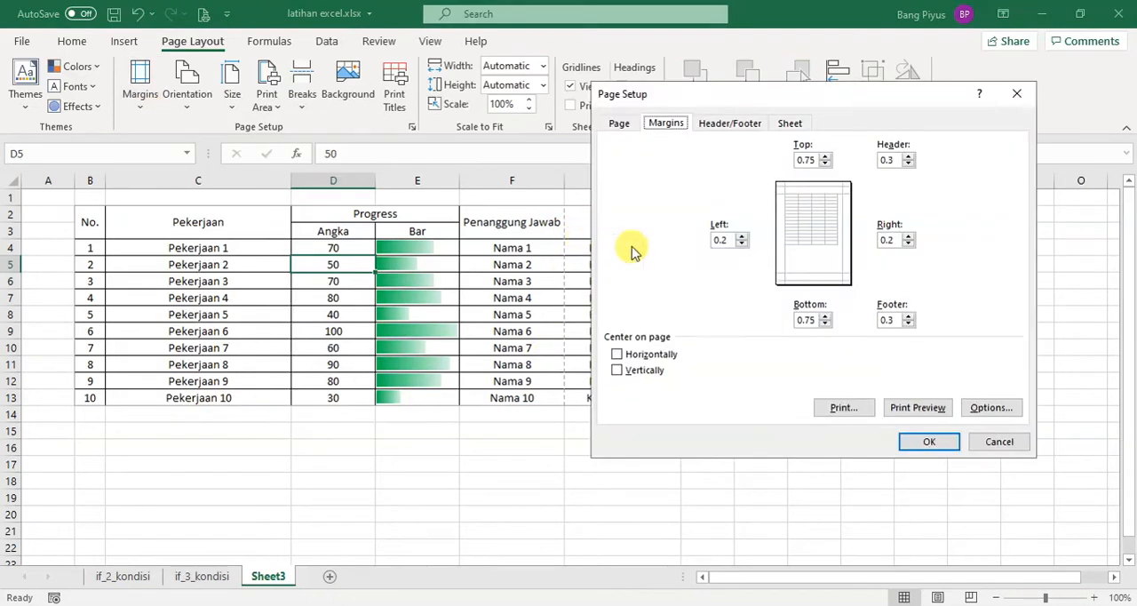
{"action": "double_click", "coordinate": [722, 240]}
{"action": "type", "text": "0"}
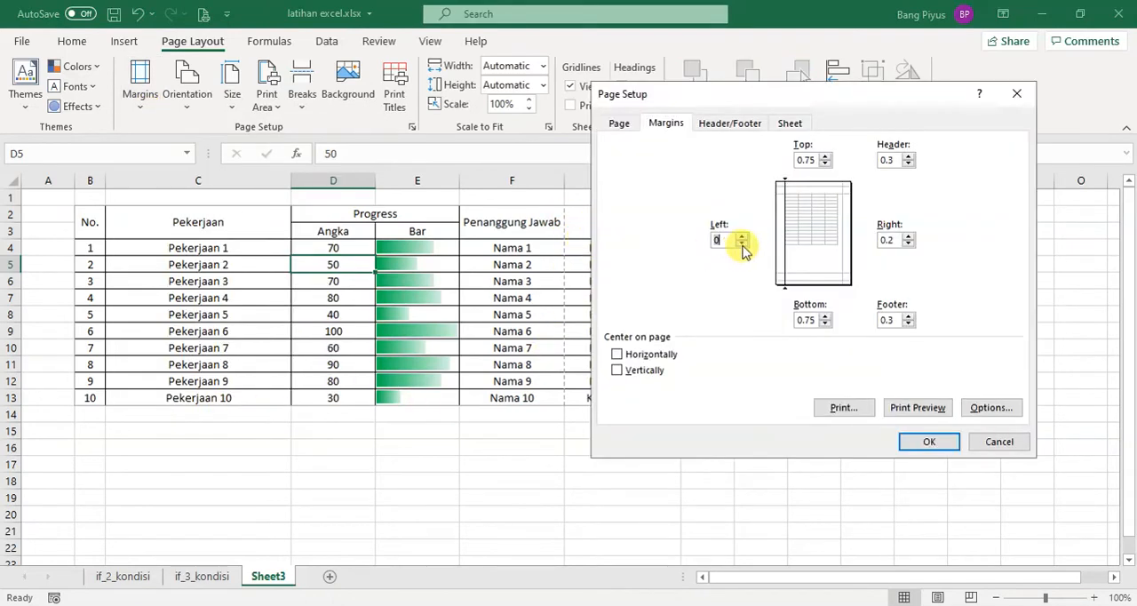
{"action": "left_click", "coordinate": [909, 245]}
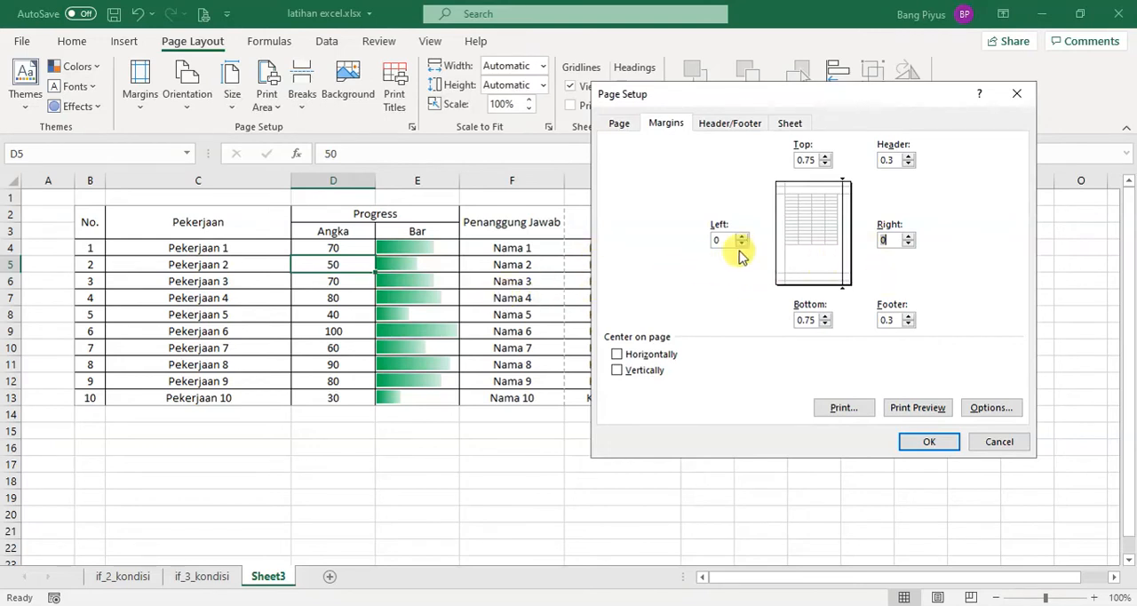
{"action": "left_click", "coordinate": [925, 450]}
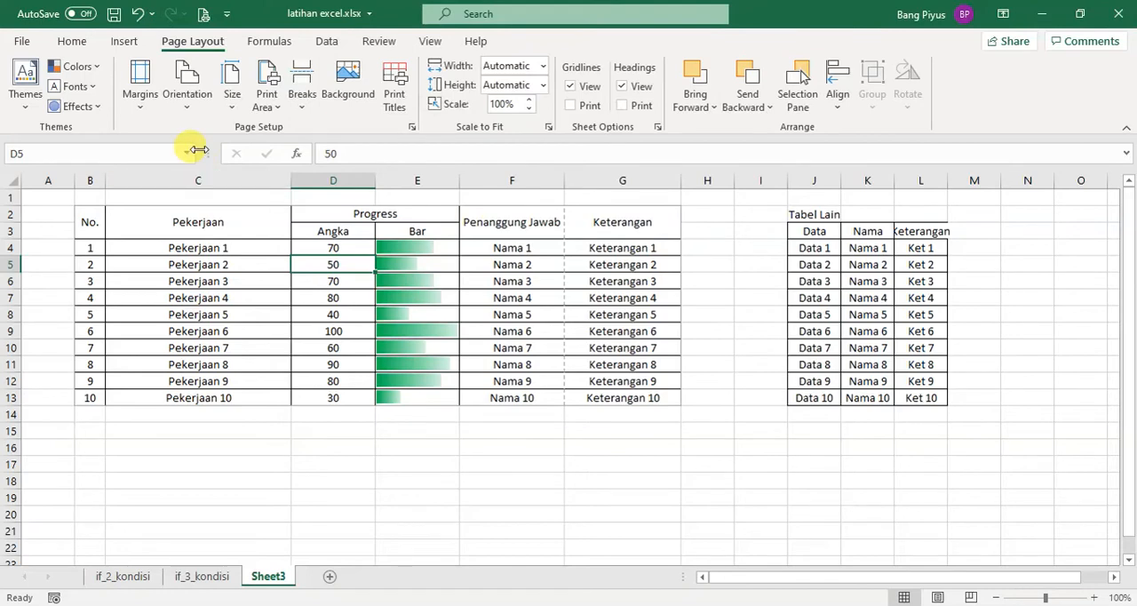
Reopen the custom margins settings, switch to Notepad, and add the line "4. ubah margin left dan rightnya (bila memungkinkan)"
{"action": "left_click", "coordinate": [142, 107]}
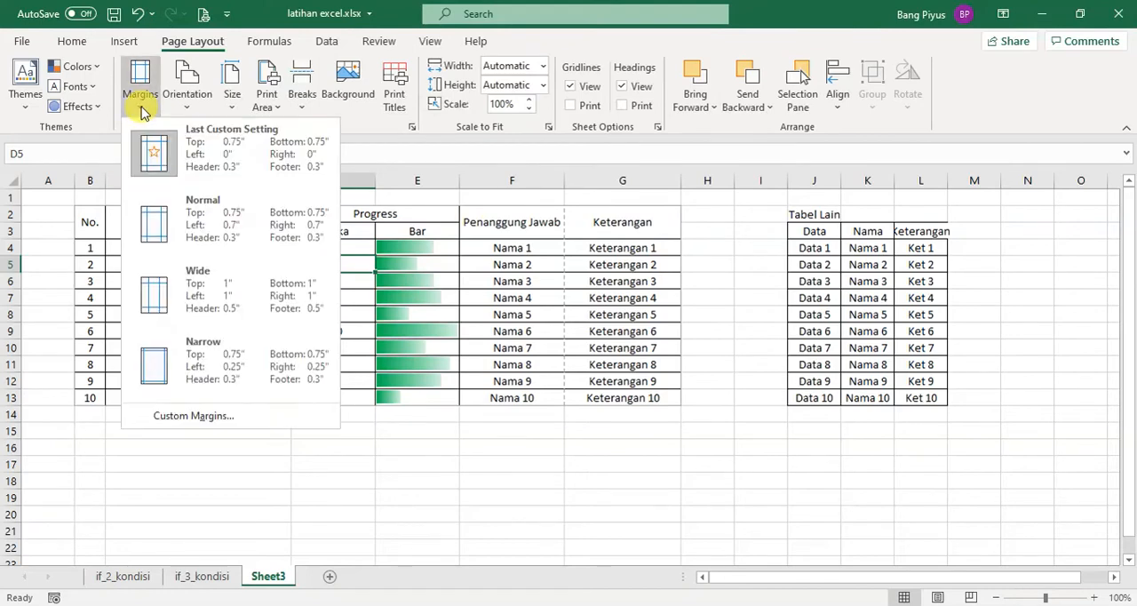
{"action": "left_click", "coordinate": [248, 417]}
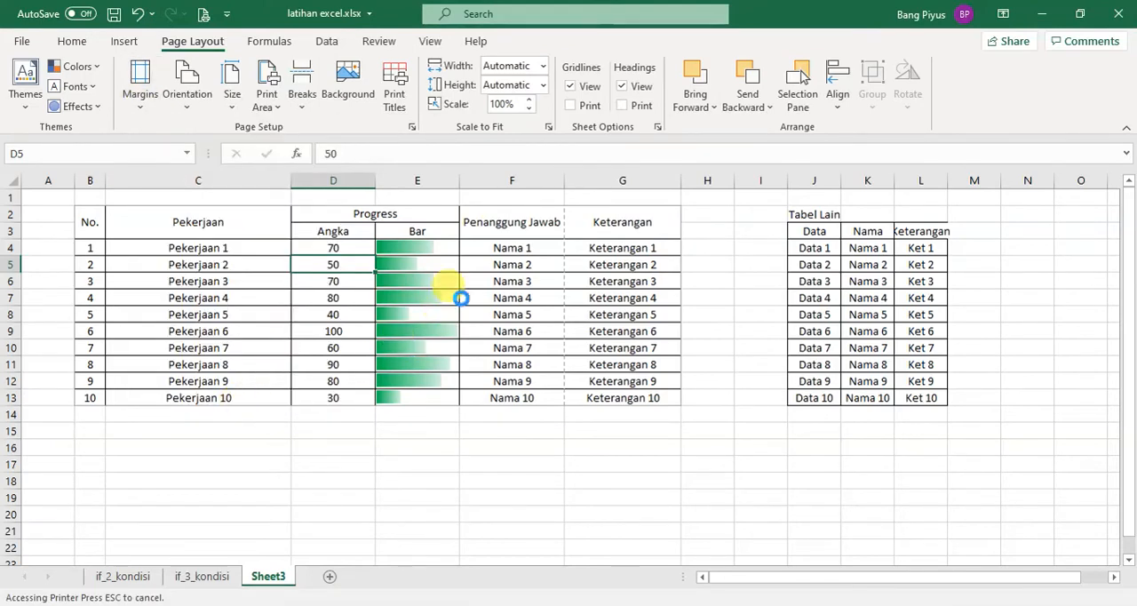
{"action": "left_click", "coordinate": [578, 605]}
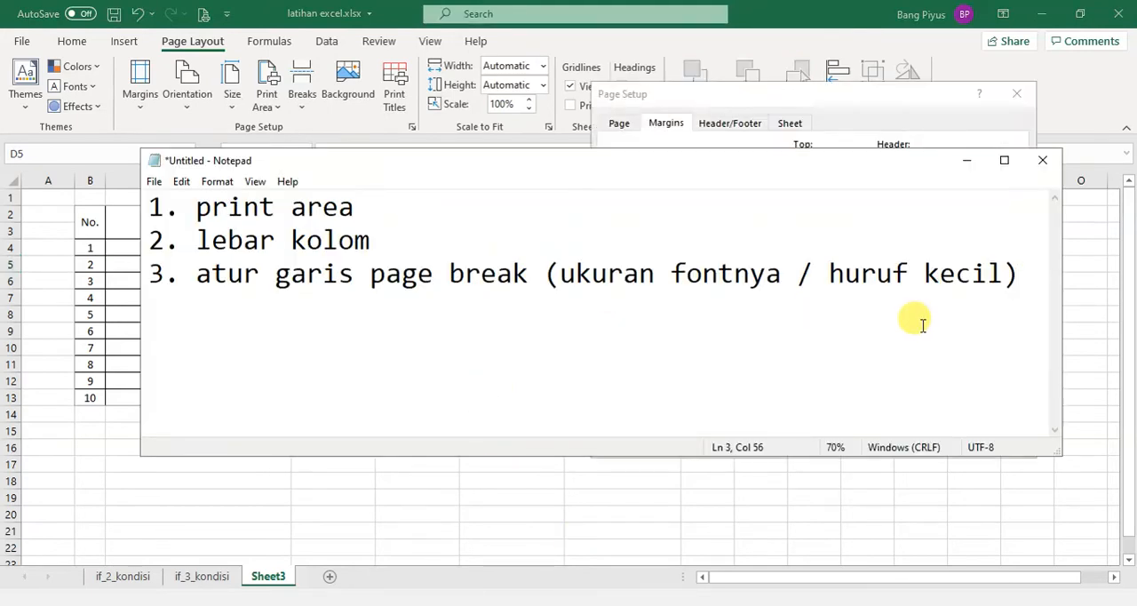
{"action": "key", "text": "Return"}
{"action": "type", "text": "4. uba"}
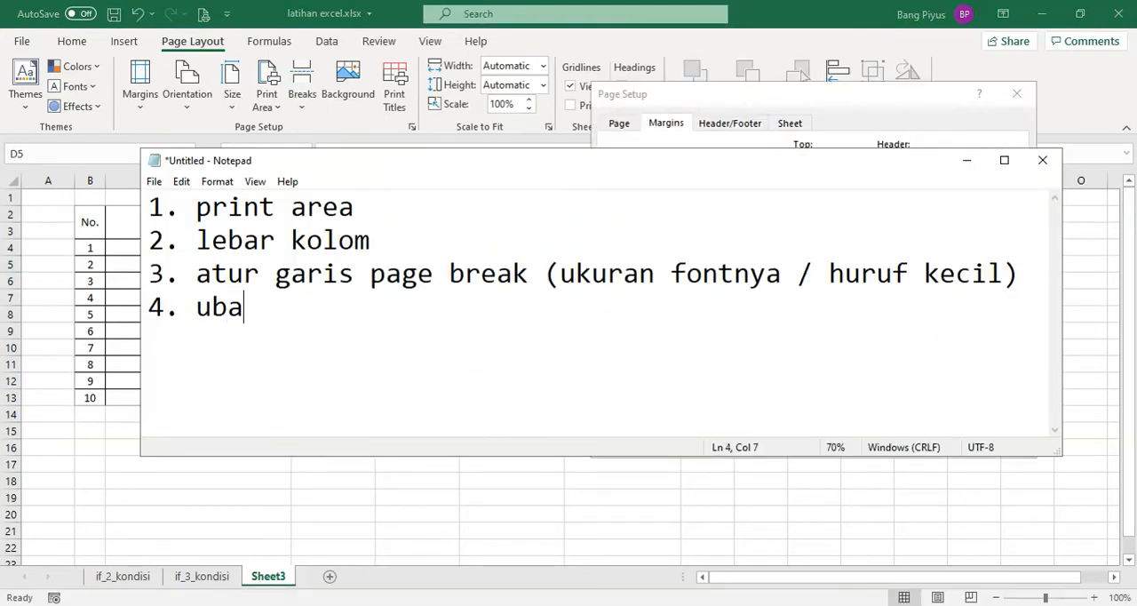
{"action": "type", "text": "h margin let"}
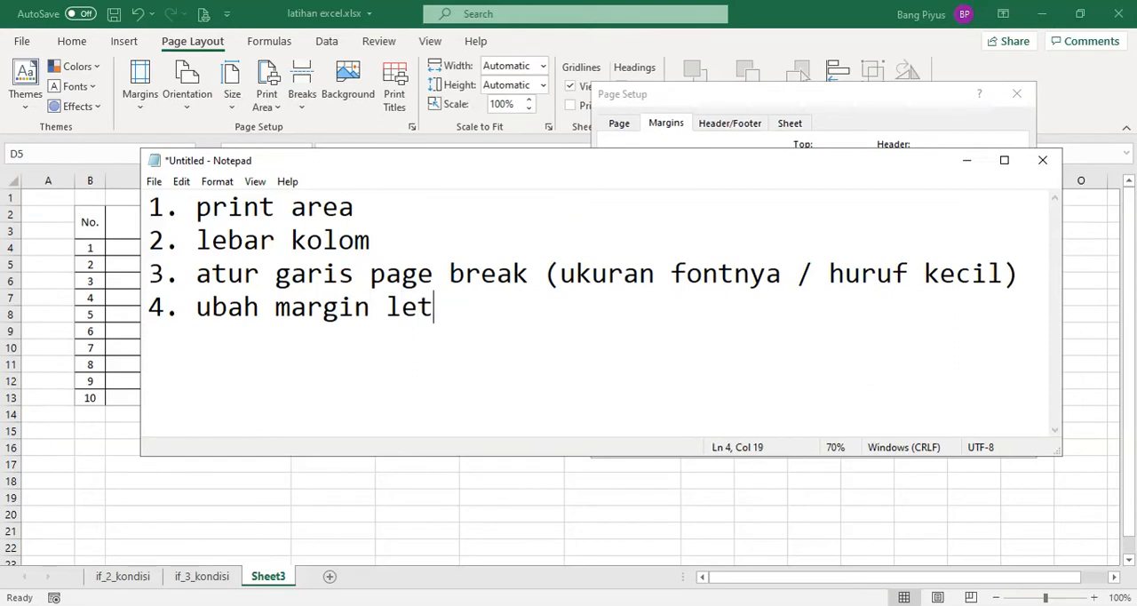
{"action": "key", "text": "BackSpace"}
{"action": "type", "text": "ft dan ri"}
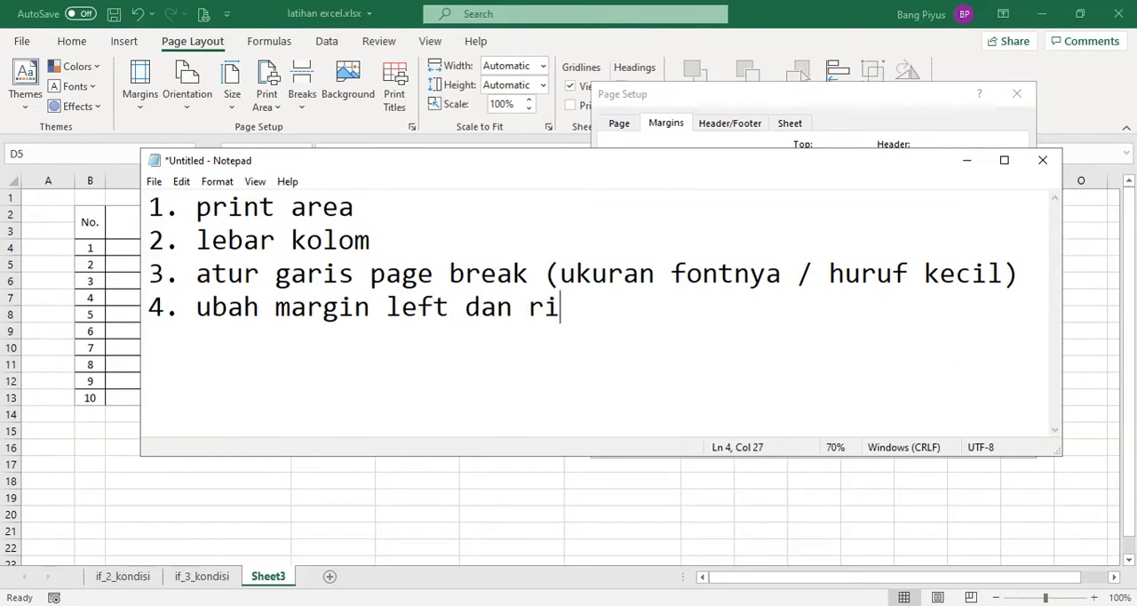
{"action": "type", "text": "ghtnya ("}
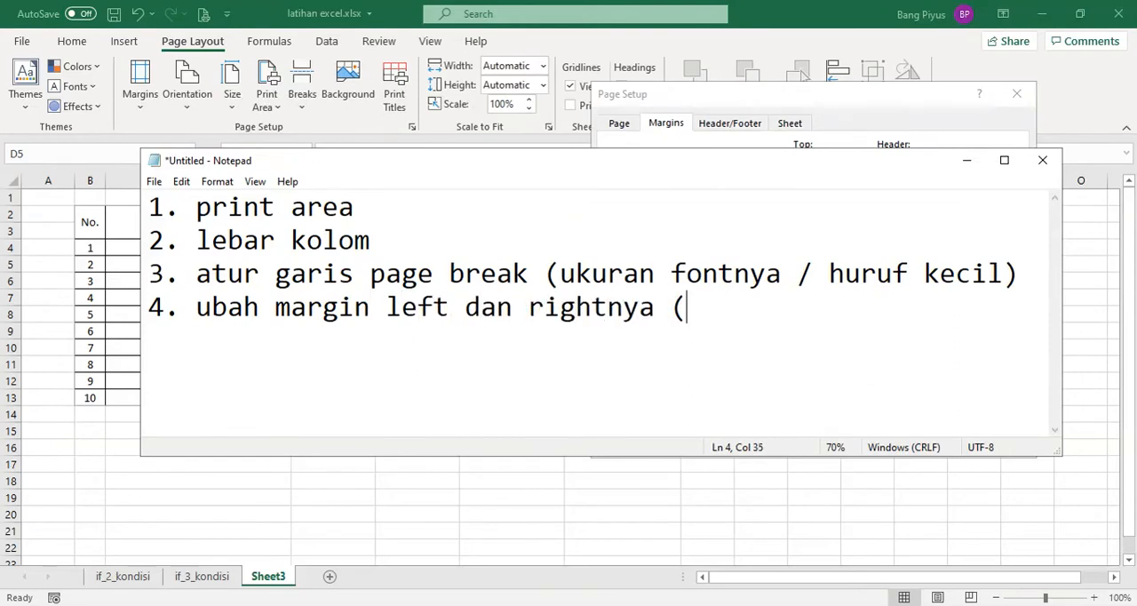
{"action": "type", "text": "bila me"}
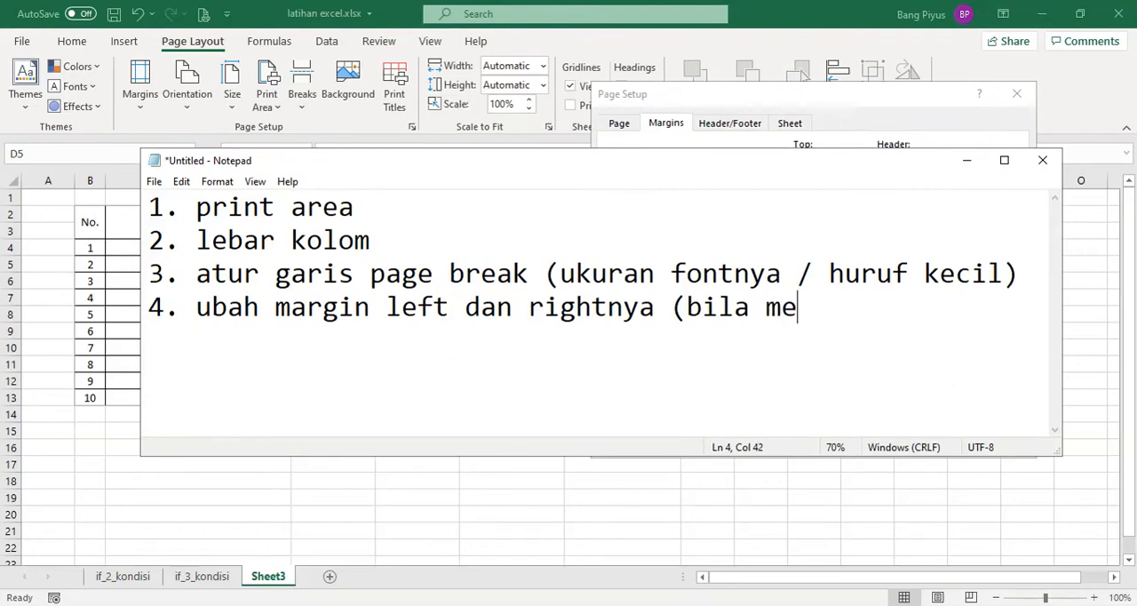
{"action": "type", "text": "mungkinkan"}
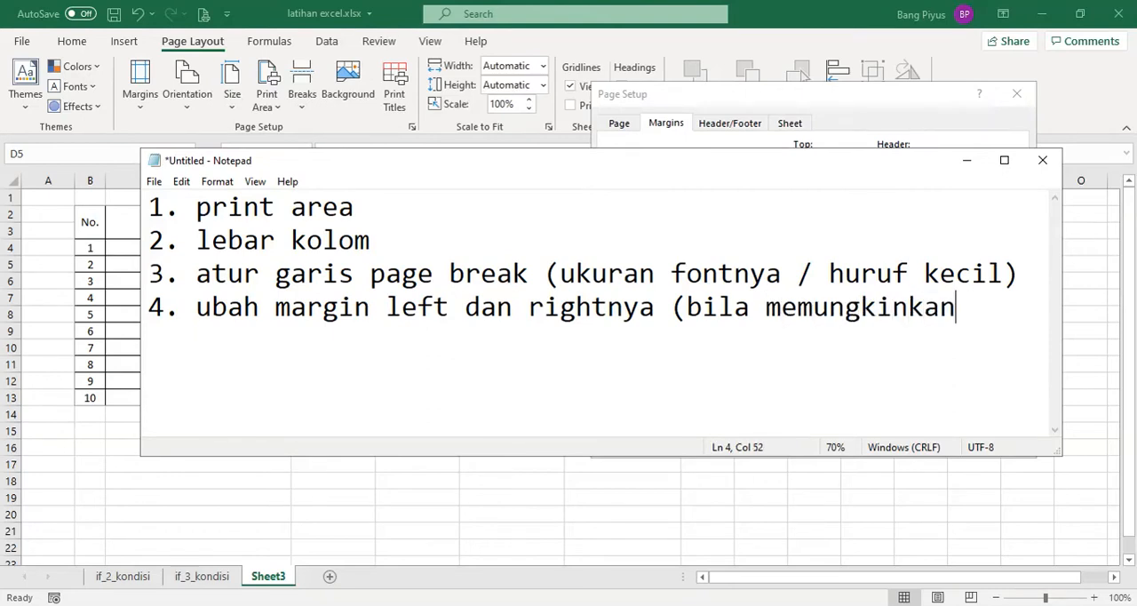
{"action": "type", "text": ") lebar"}
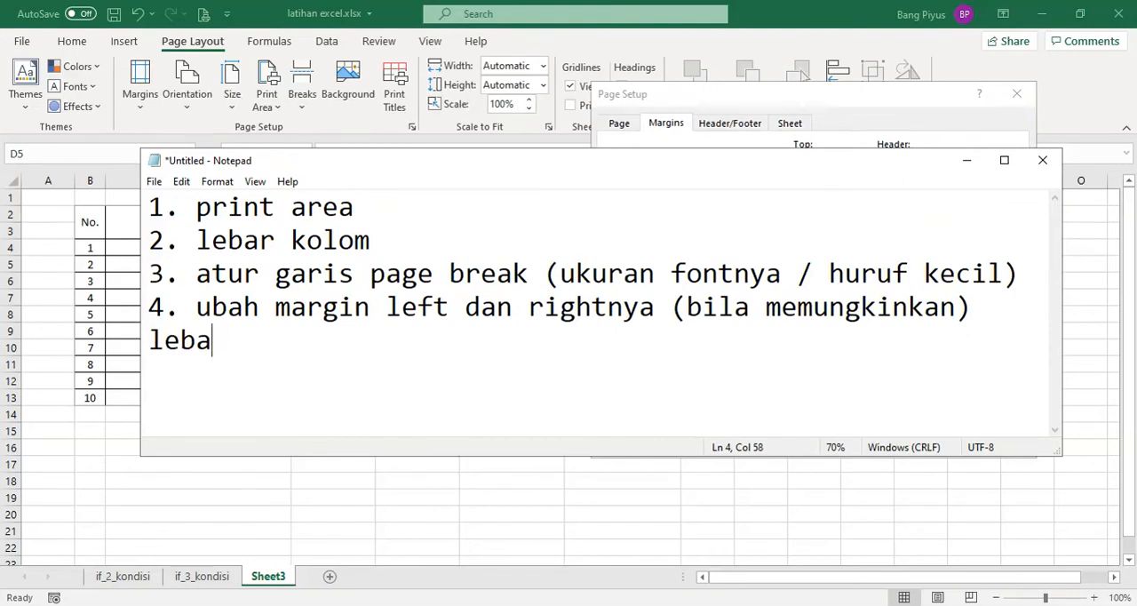
Extend note 4 with "dengan syarat total lebar kolom masih dibawah lebar kertas (a4 : 21/21,5 cm)" and minimize Notepad
{"action": "key", "text": "BackSpace"}
{"action": "key", "text": "BackSpace"}
{"action": "key", "text": "BackSpace"}
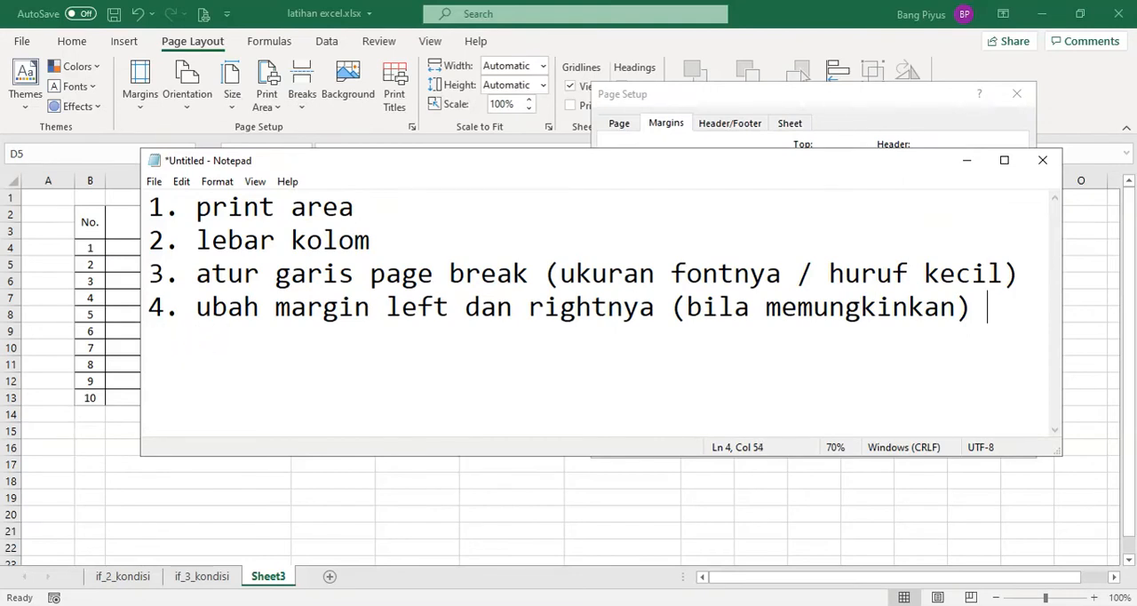
{"action": "type", "text": "engan syarat semua"}
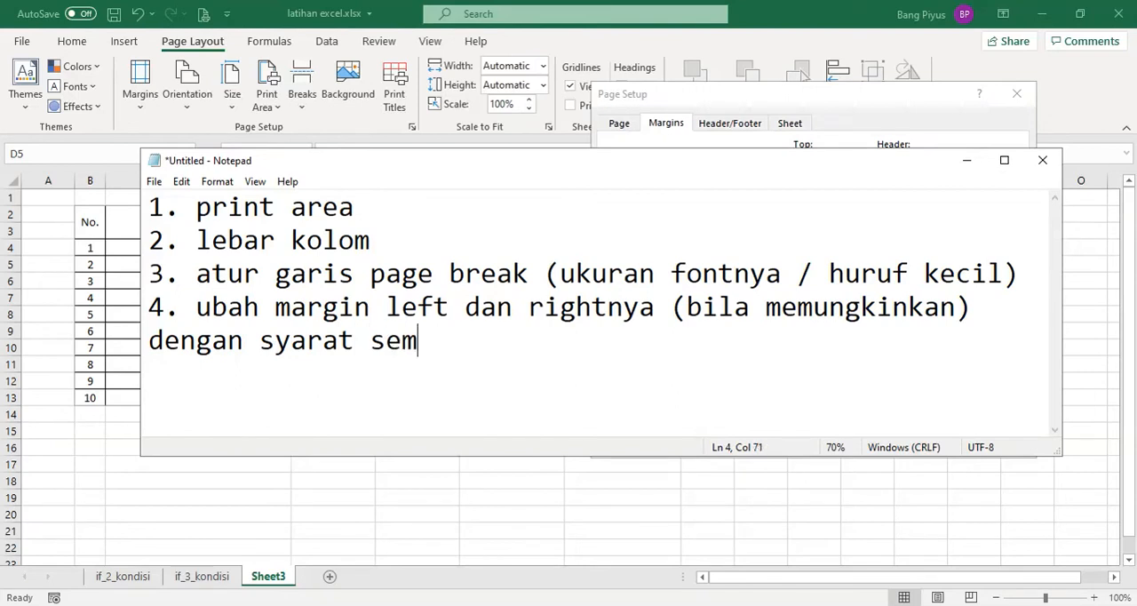
{"action": "key", "text": "BackSpace"}
{"action": "key", "text": "BackSpace"}
{"action": "key", "text": "BackSpace"}
{"action": "key", "text": "BackSpace"}
{"action": "key", "text": "BackSpace"}
{"action": "type", "text": "t"}
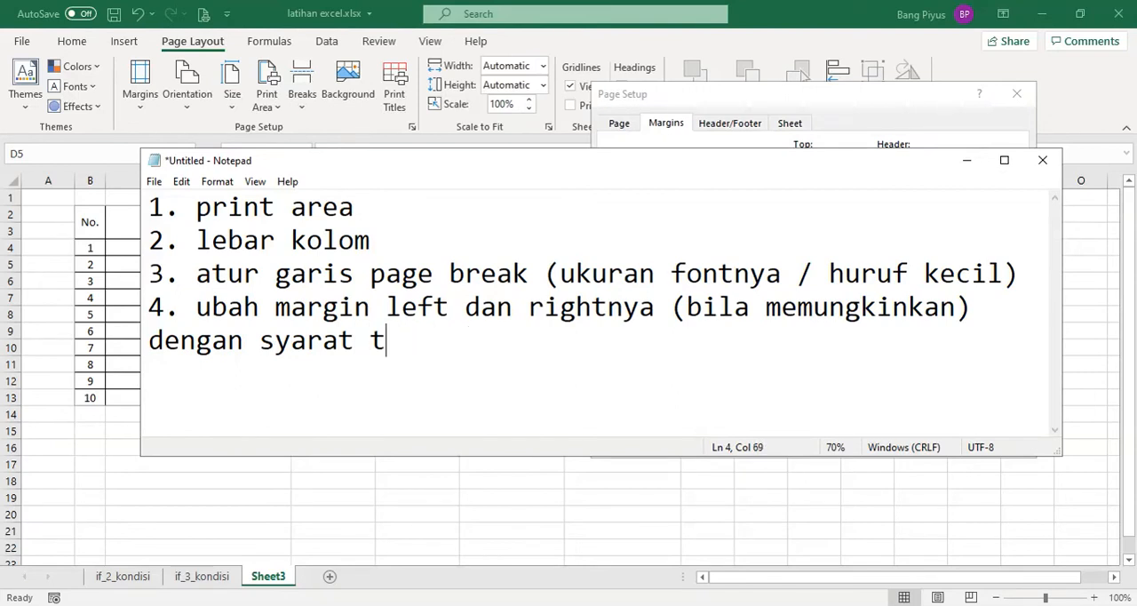
{"action": "type", "text": "otal lebar ko"}
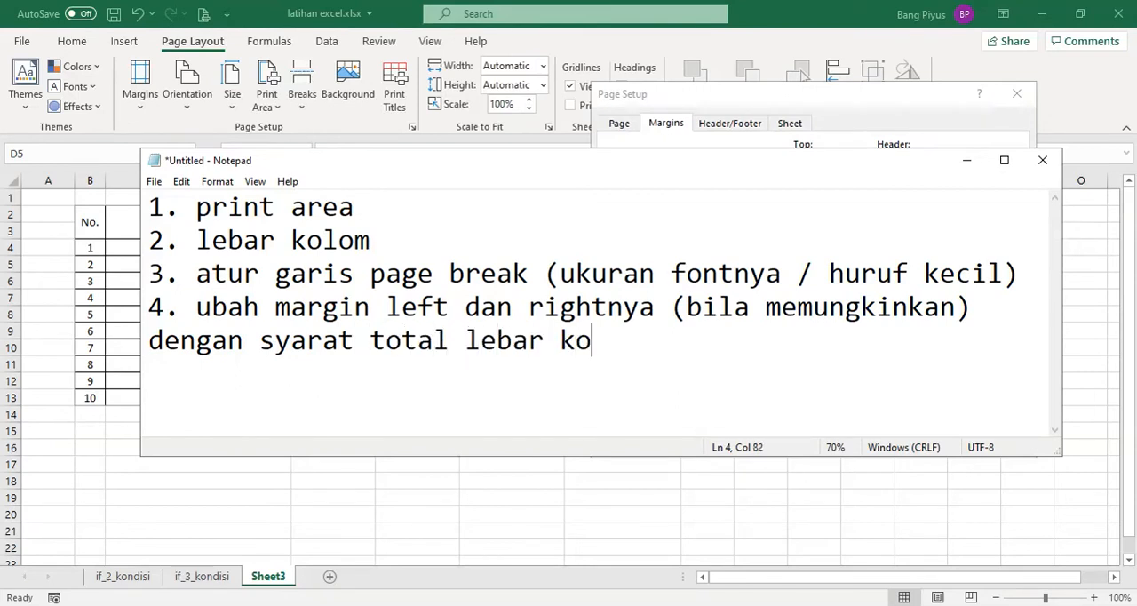
{"action": "type", "text": "lom masih di"}
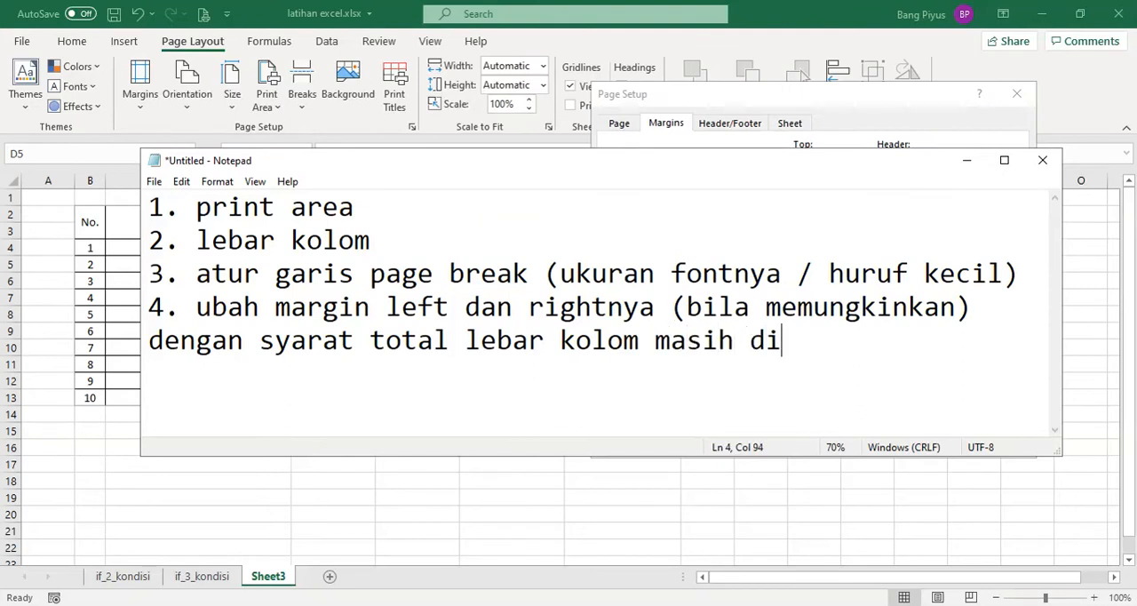
{"action": "type", "text": "bawah lebar kertas"}
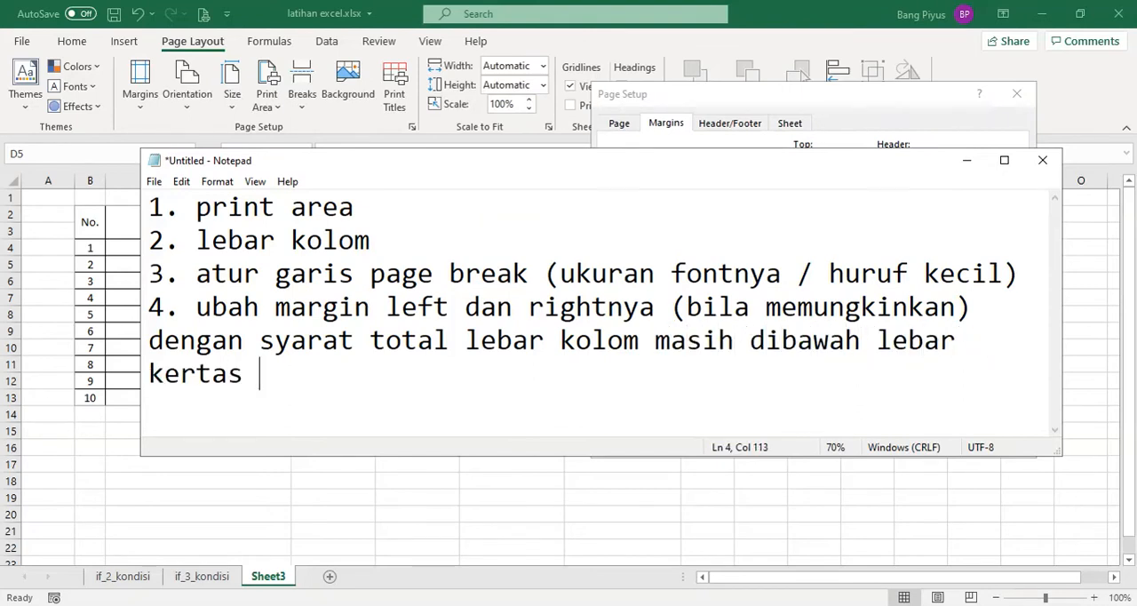
{"action": "type", "text": " (a4"}
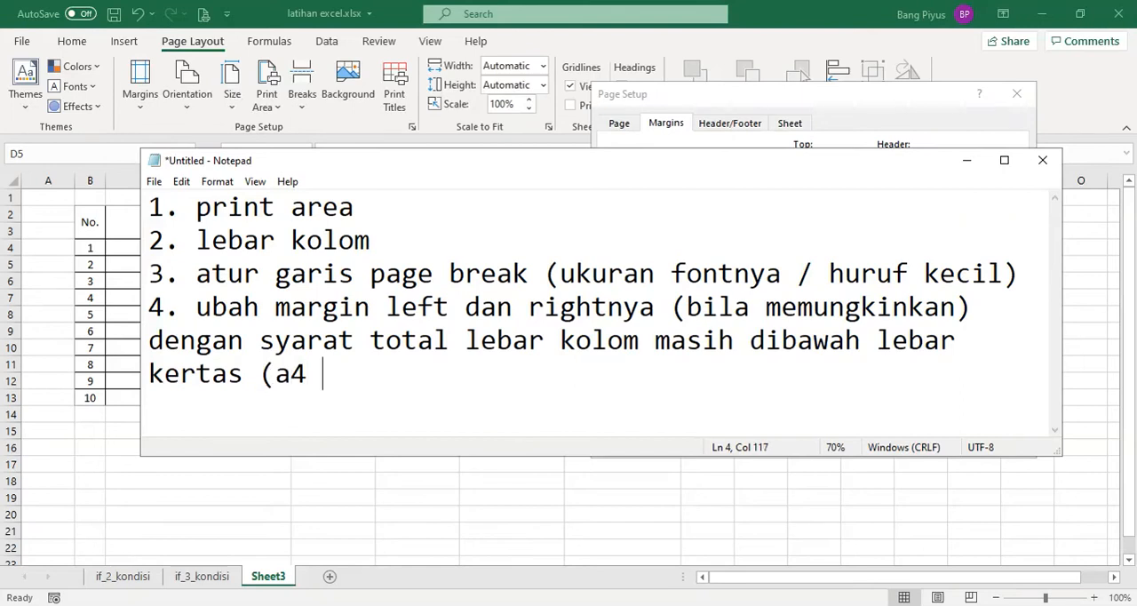
{"action": "type", "text": " : 21/21,5 cm)"}
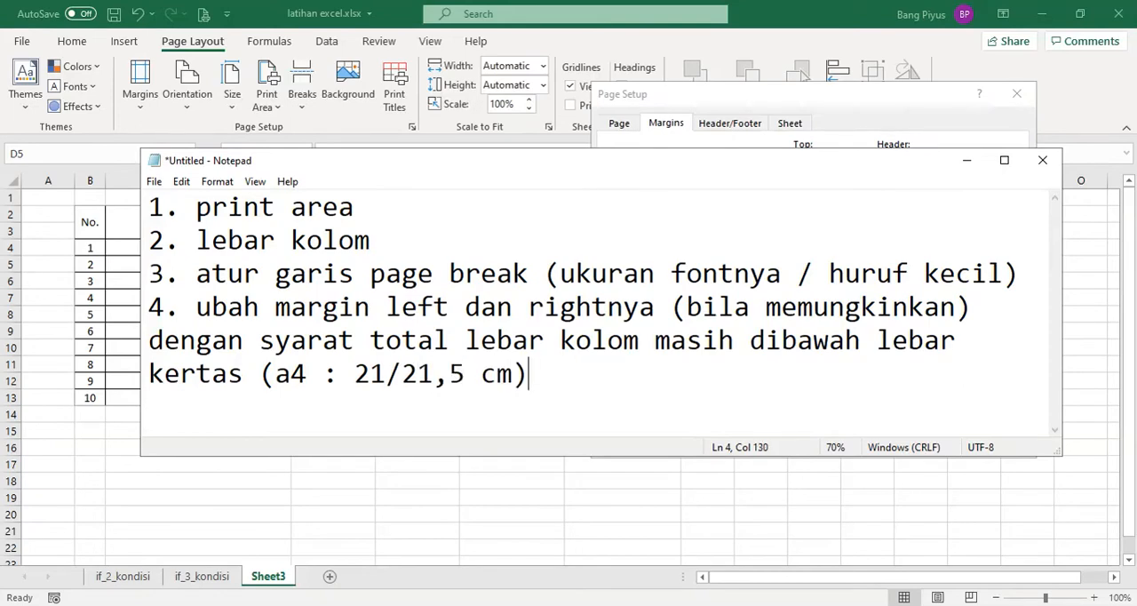
{"action": "left_click", "coordinate": [967, 160]}
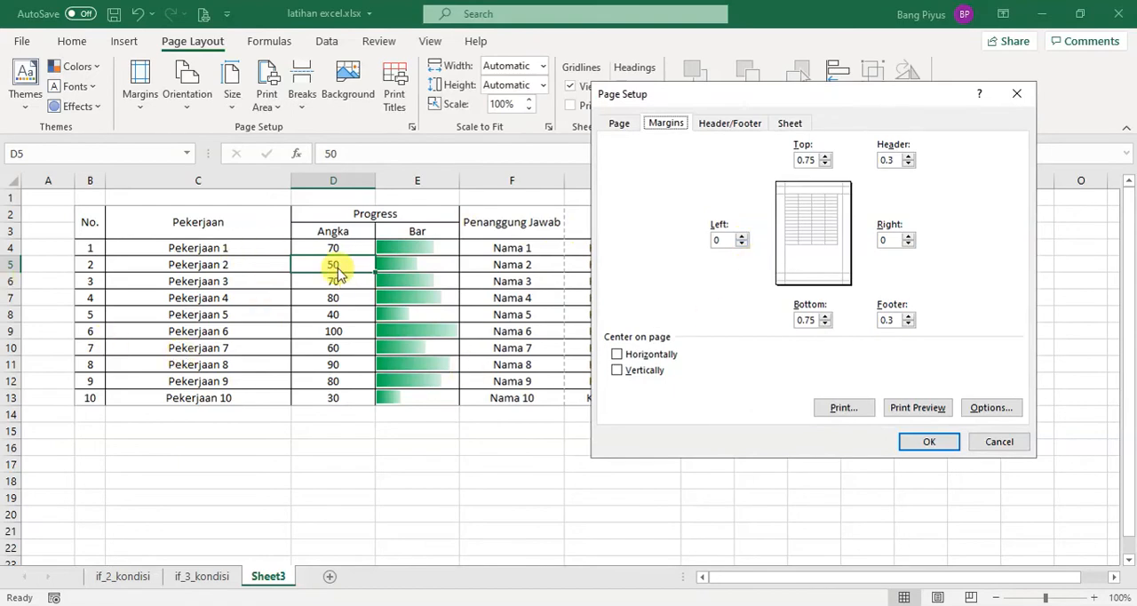
Show the orientation and scaling settings in Page Setup, and review the page break line in the Notepad notes
{"action": "key", "text": "alt+Tab"}
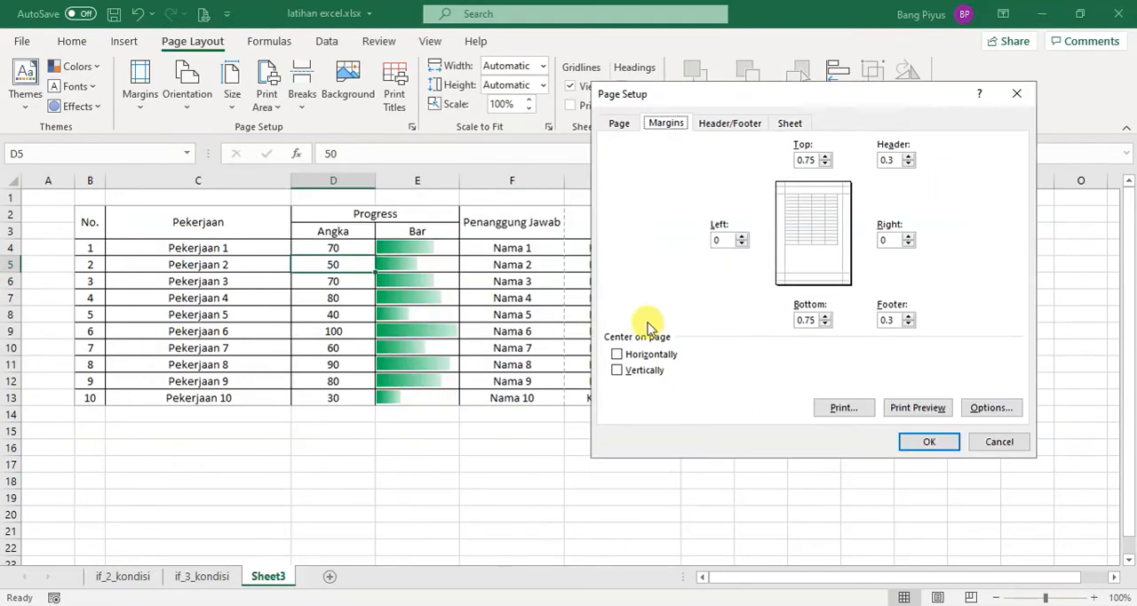
{"action": "left_click", "coordinate": [966, 161]}
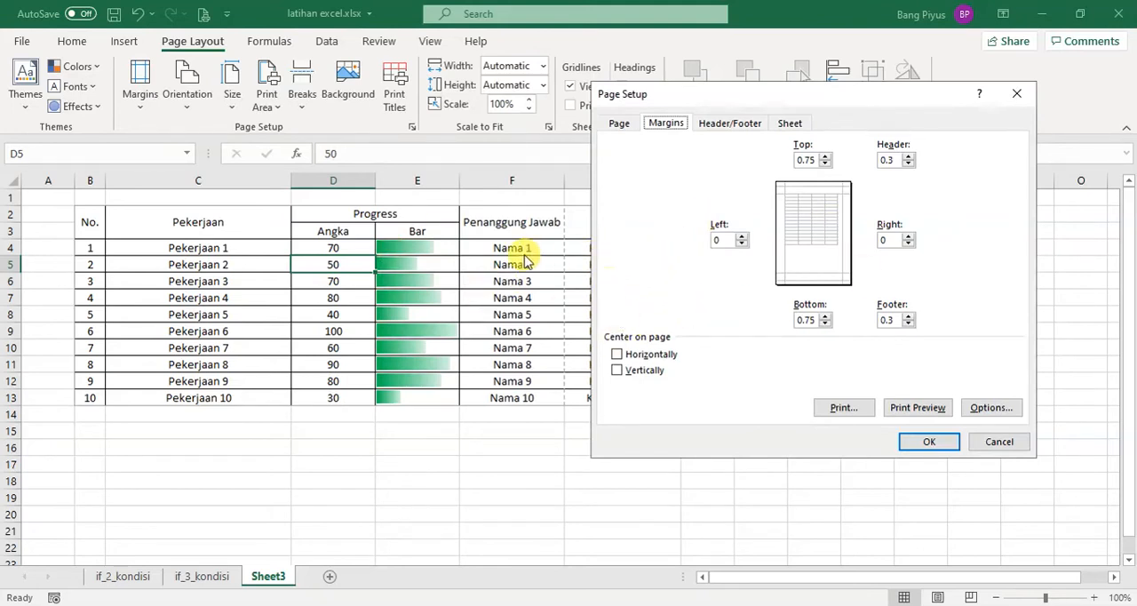
{"action": "left_click", "coordinate": [620, 124]}
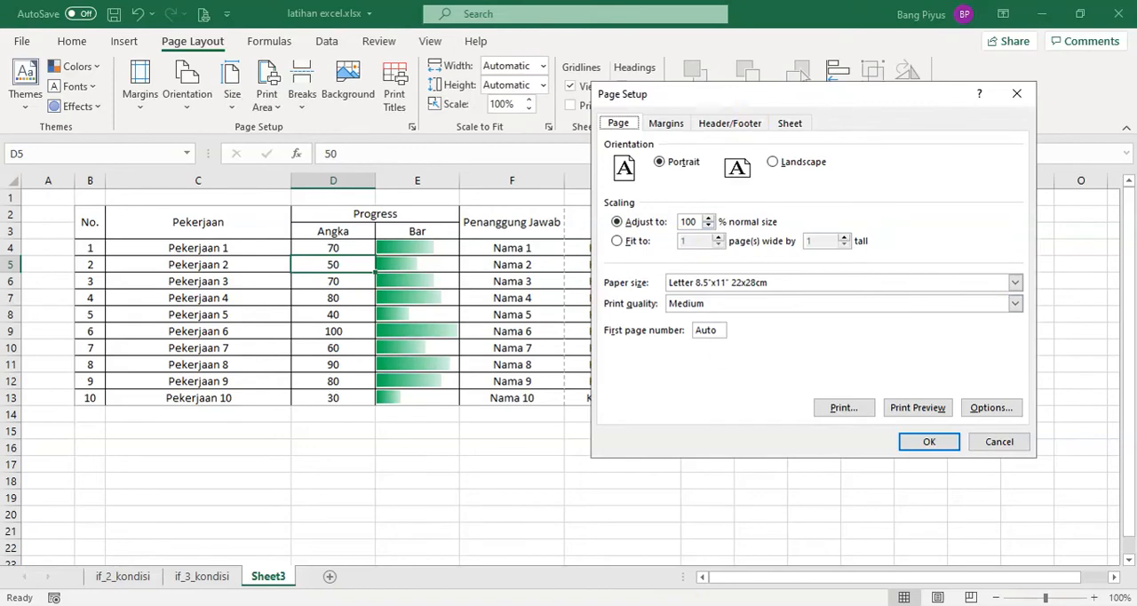
{"action": "key", "text": "alt+Tab"}
{"action": "left_click_drag", "start_coordinate": [197, 270], "coordinate": [988, 275]}
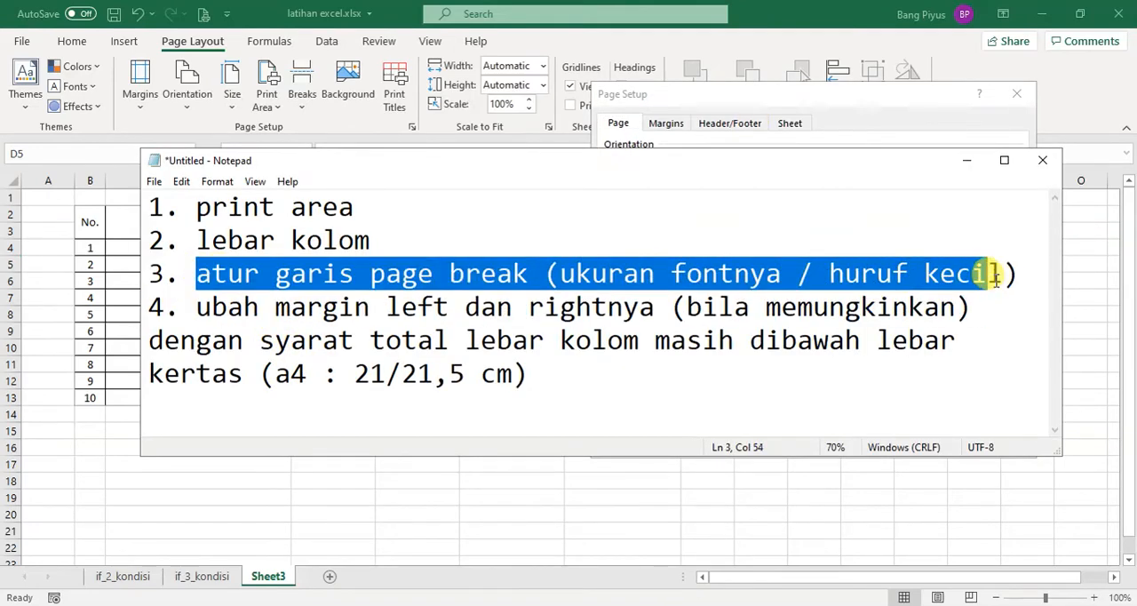
{"action": "left_click", "coordinate": [967, 164]}
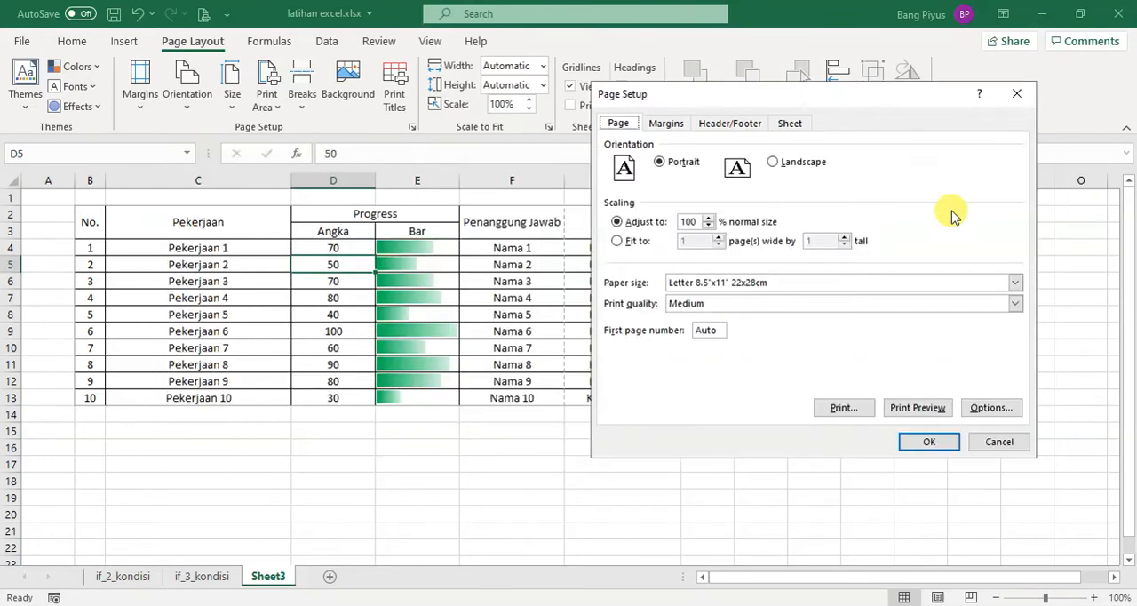
Scale the sheet's printout to 90% of normal size and select the main table's cells from Pekerjaan to Keterangan
{"action": "left_click", "coordinate": [709, 228]}
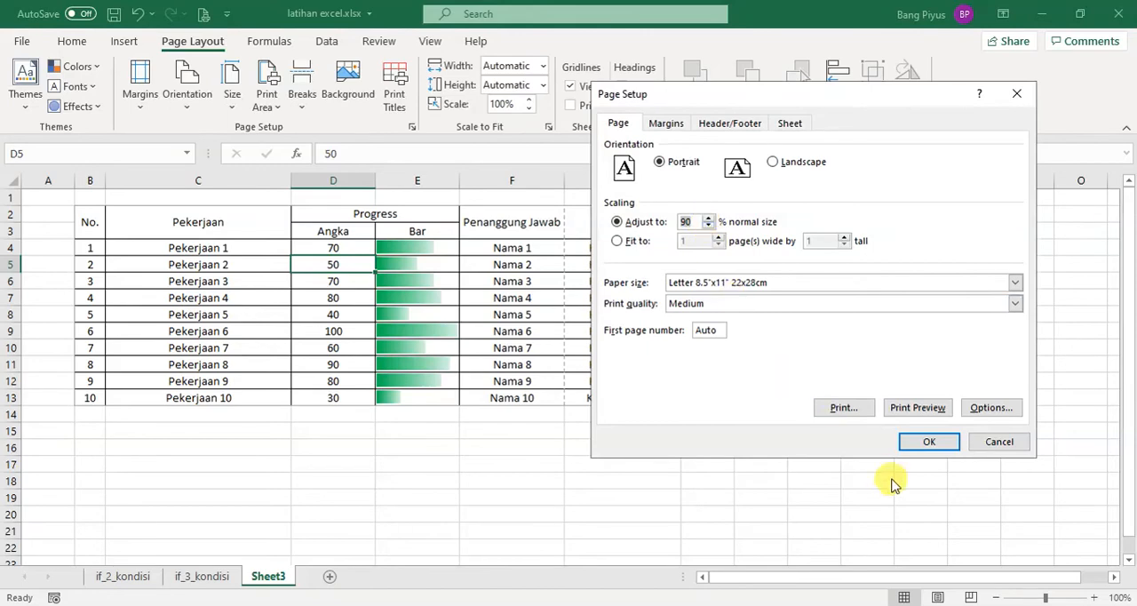
{"action": "left_click", "coordinate": [919, 444]}
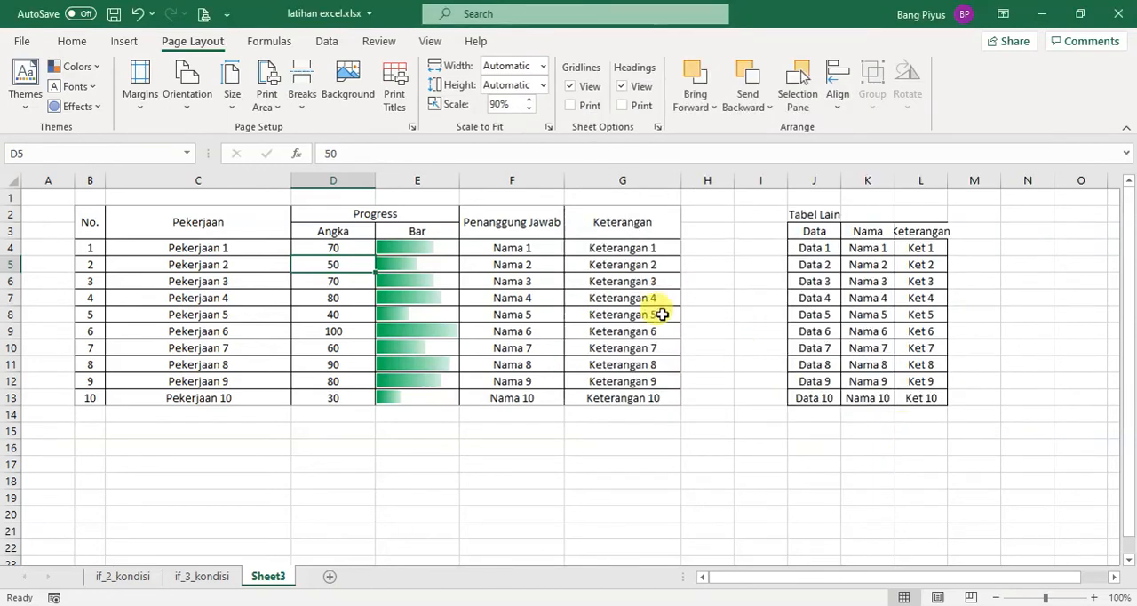
{"action": "left_click_drag", "start_coordinate": [620, 233], "coordinate": [157, 391]}
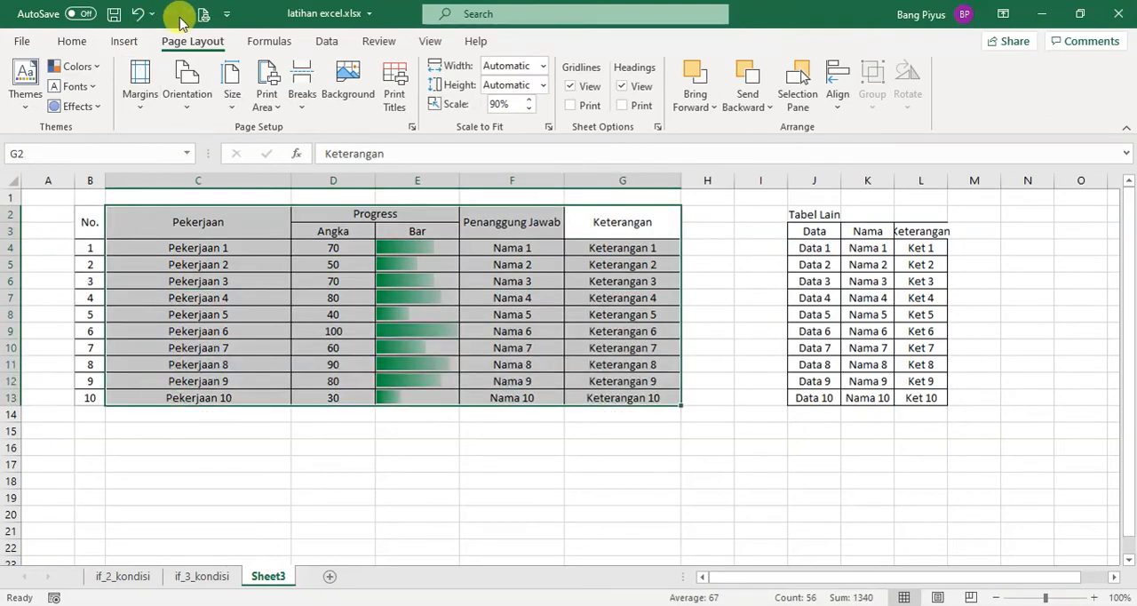
Set the page scaling to fit the sheet to 1 page wide by 1 tall and apply it
{"action": "left_click", "coordinate": [142, 93]}
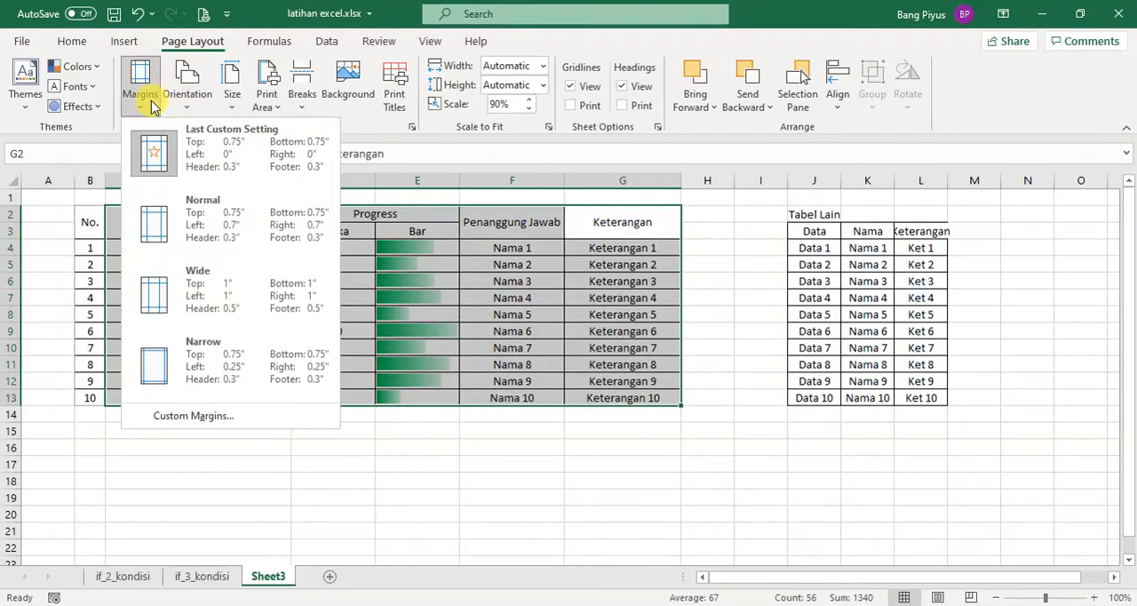
{"action": "left_click", "coordinate": [238, 420]}
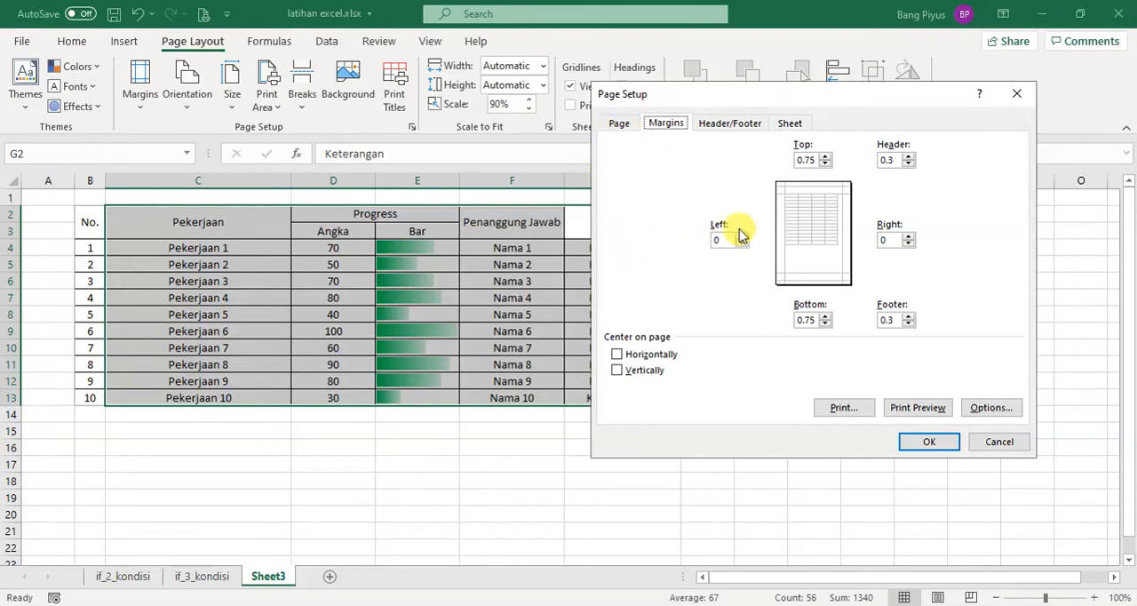
{"action": "left_click", "coordinate": [621, 126]}
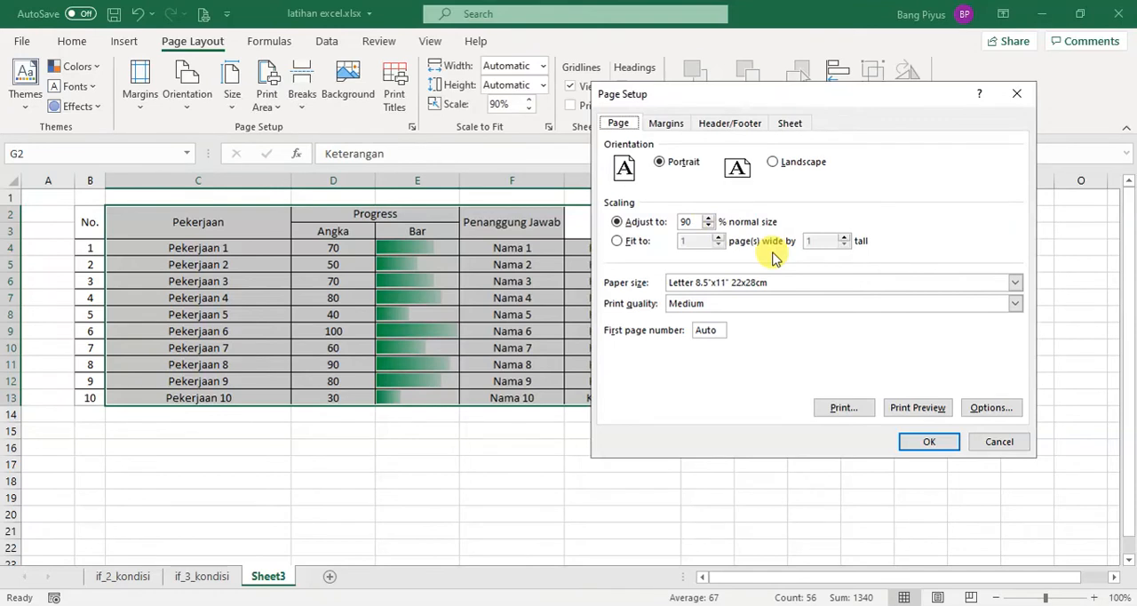
{"action": "left_click", "coordinate": [638, 246]}
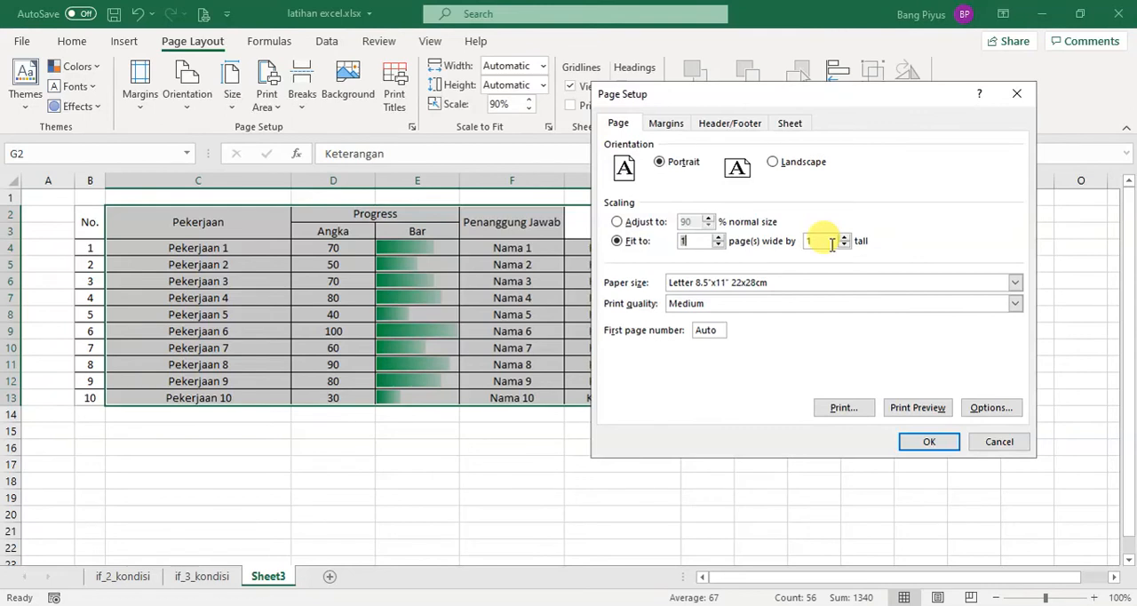
{"action": "left_click", "coordinate": [929, 448]}
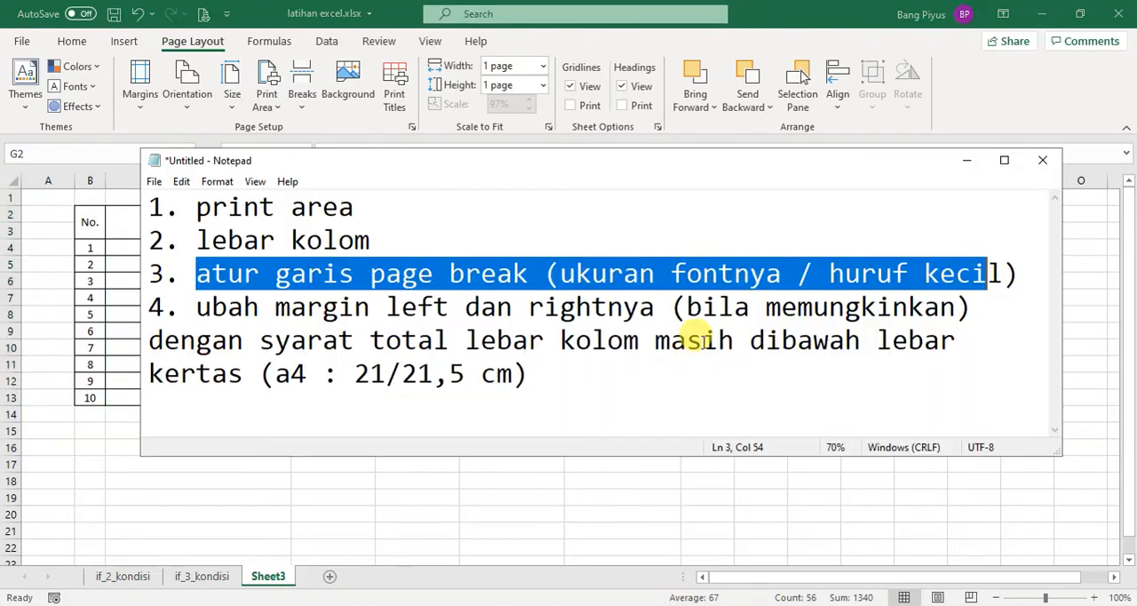
Switch to Notepad, add the line "5. ubah scalingnya" to the notes, and minimize Notepad
{"action": "left_click", "coordinate": [640, 397]}
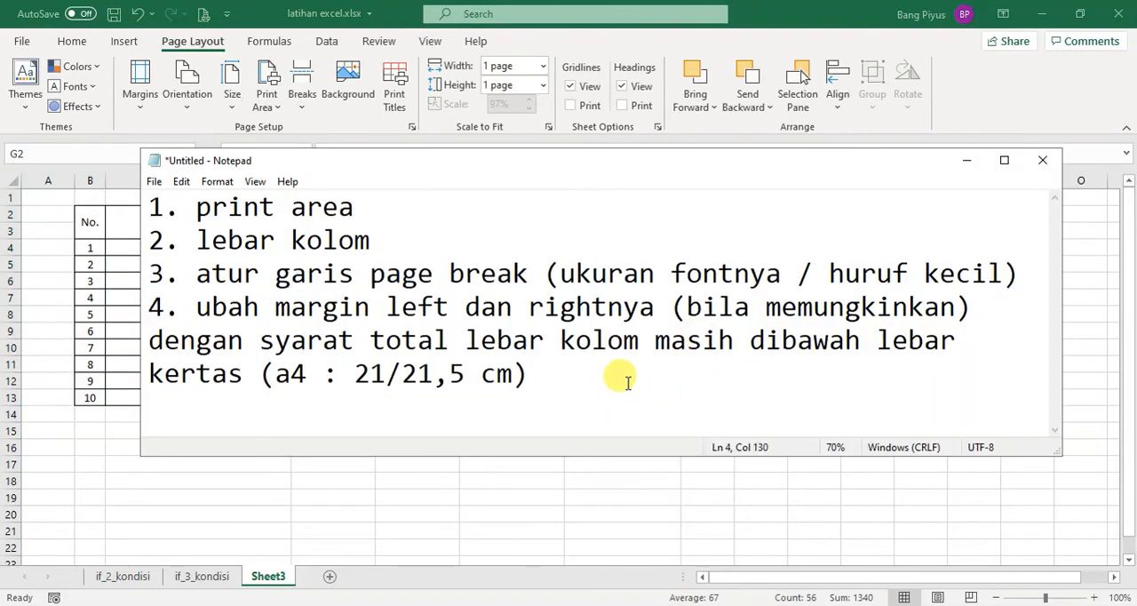
{"action": "key", "text": "Return"}
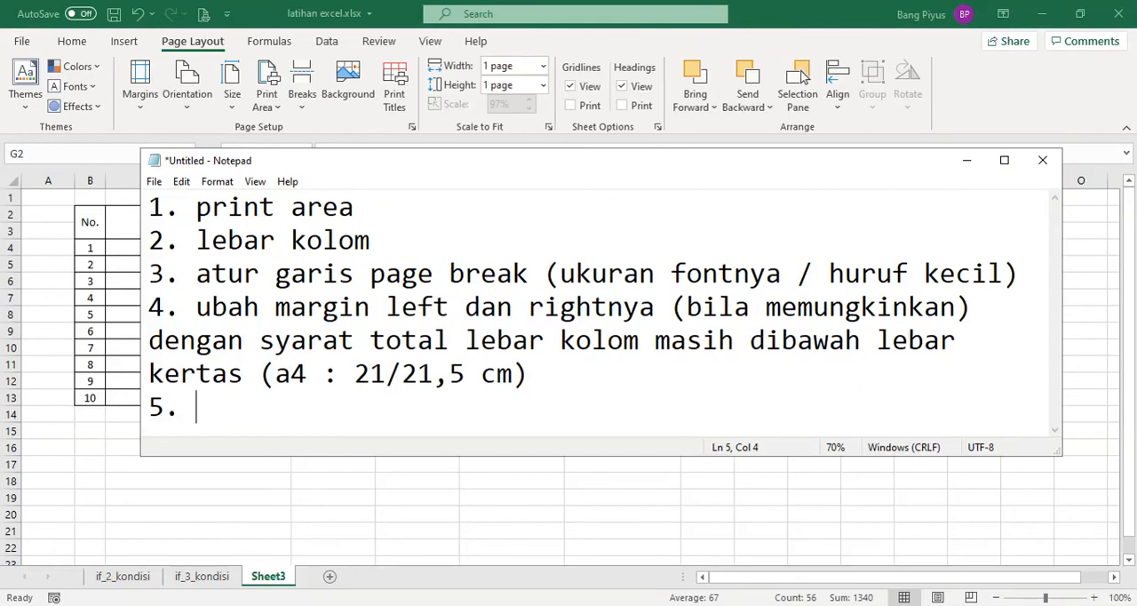
{"action": "type", "text": "5. ubah s"}
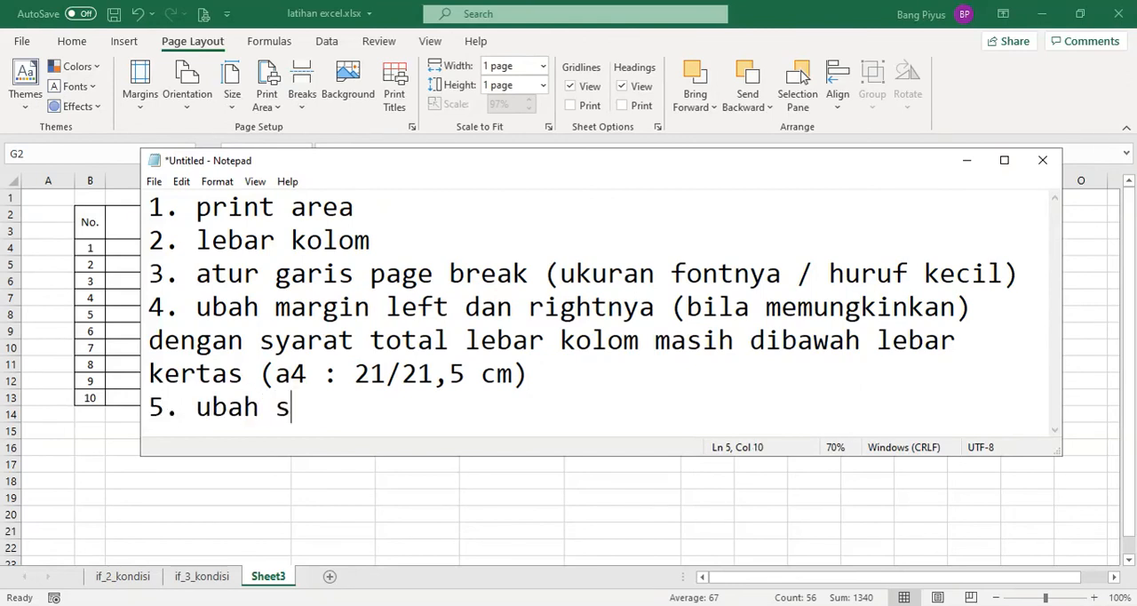
{"action": "type", "text": "calingnya"}
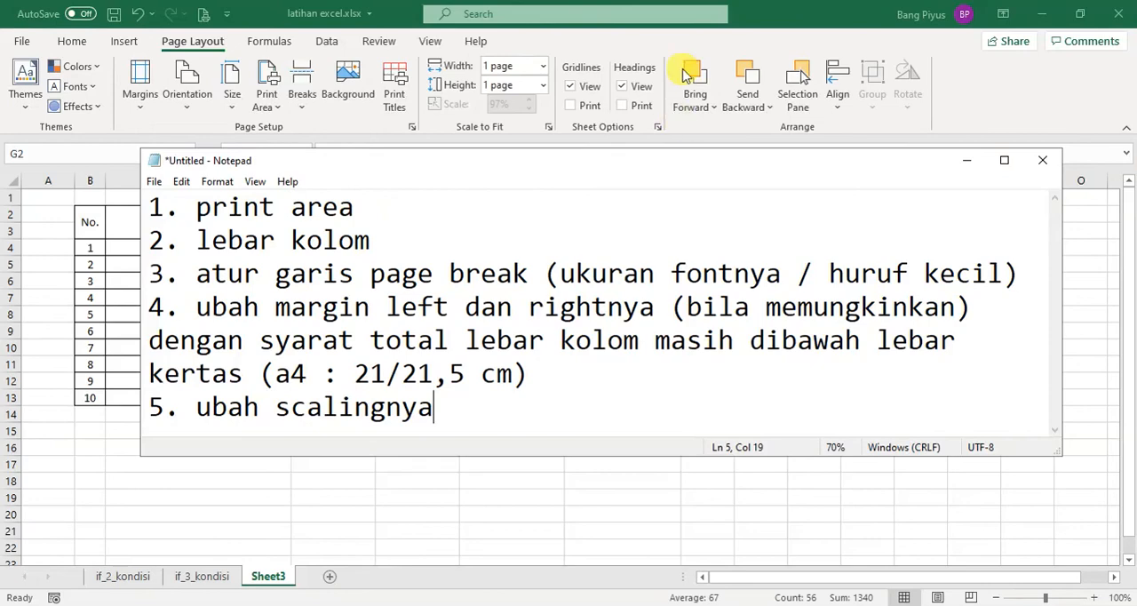
{"action": "left_click", "coordinate": [967, 160]}
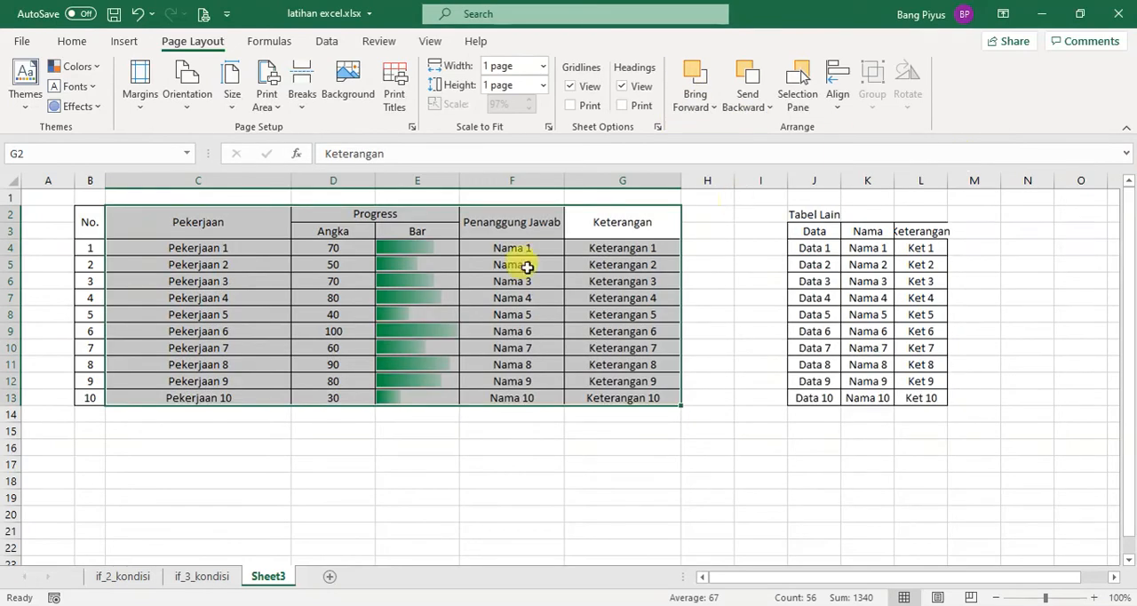
Center the printed table on the page both horizontally and vertically through the custom margins settings
{"action": "left_click", "coordinate": [143, 109]}
{"action": "left_click", "coordinate": [257, 424]}
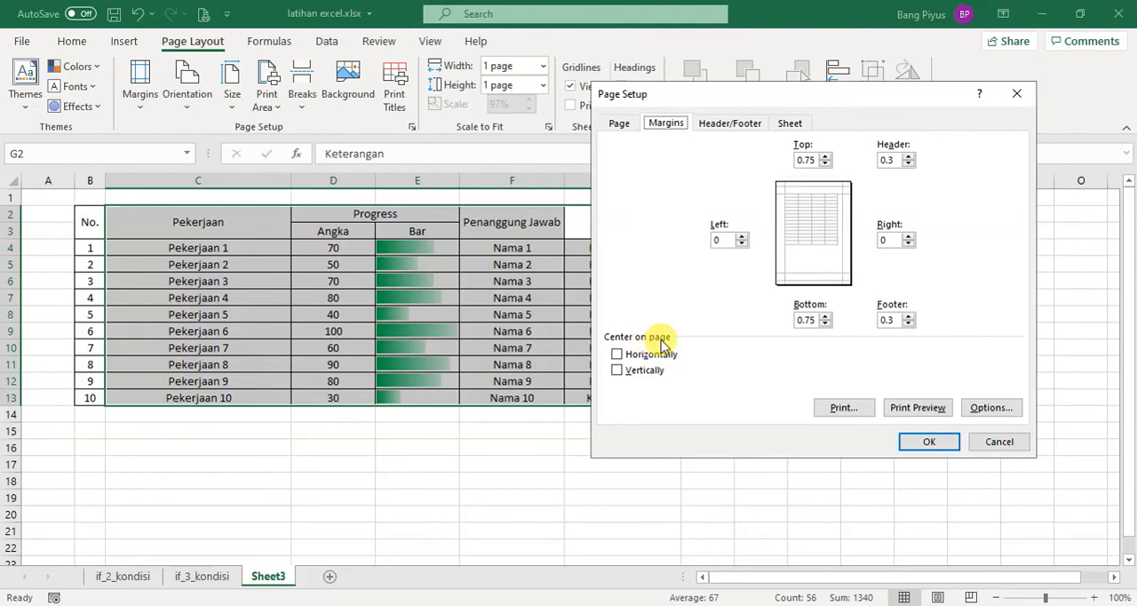
{"action": "left_click", "coordinate": [668, 353]}
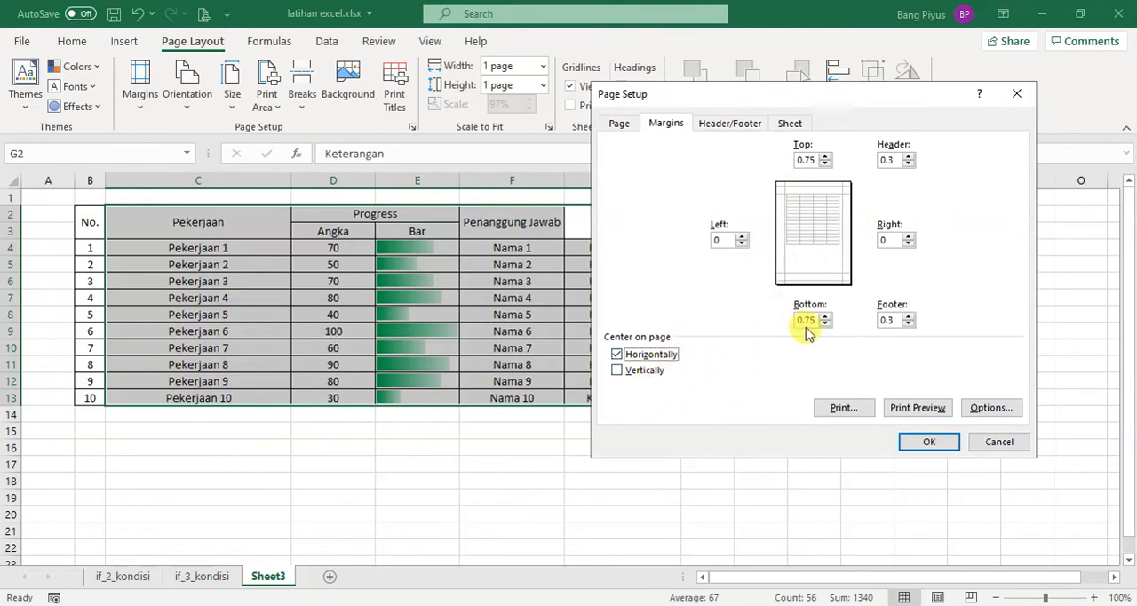
{"action": "left_click", "coordinate": [650, 371]}
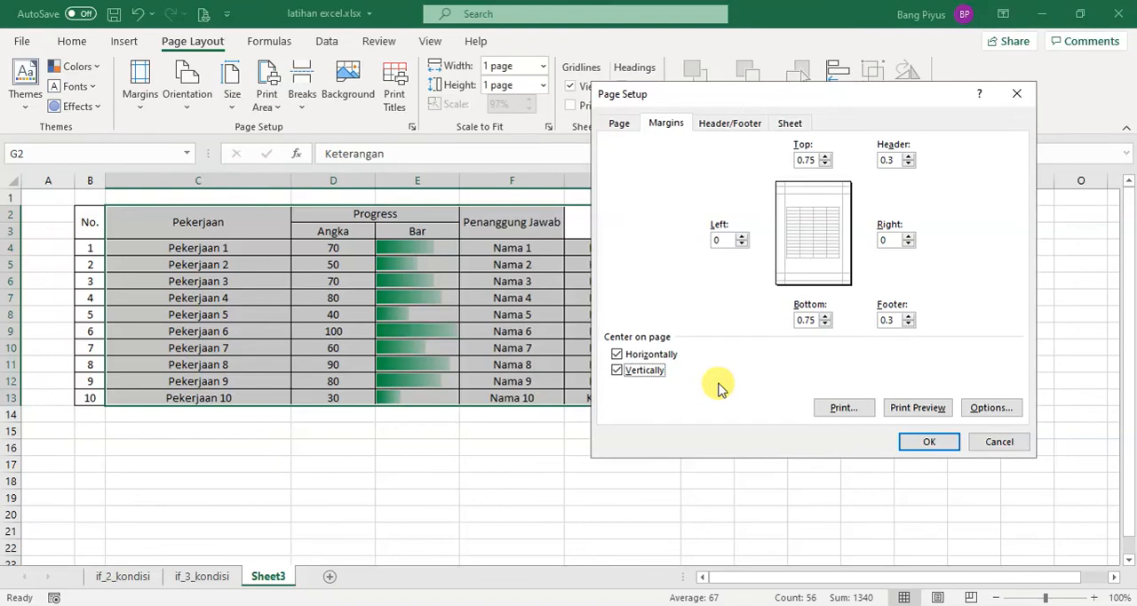
{"action": "left_click", "coordinate": [930, 444]}
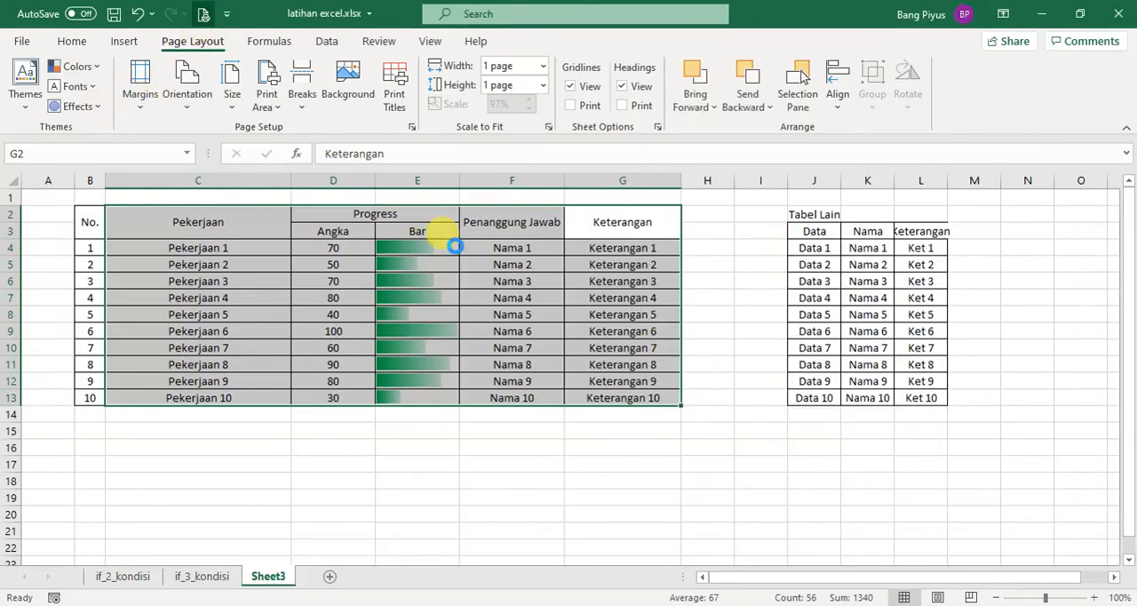
Open the print preview and turn off vertical centering in its Page Setup margins, keeping horizontal centering
{"action": "key", "text": "ctrl+p"}
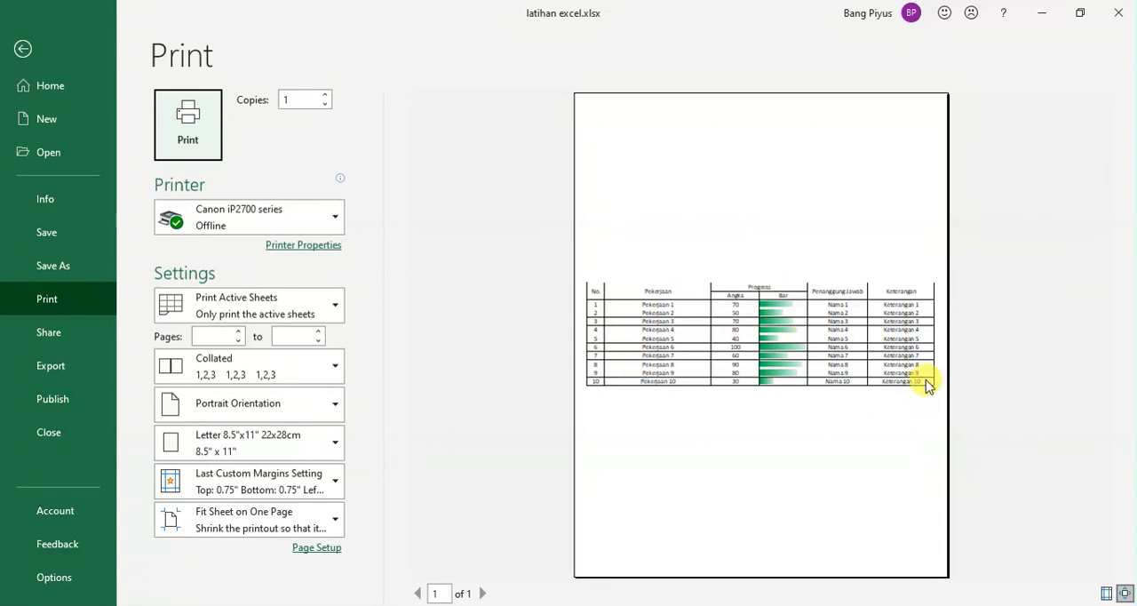
{"action": "left_click", "coordinate": [304, 549]}
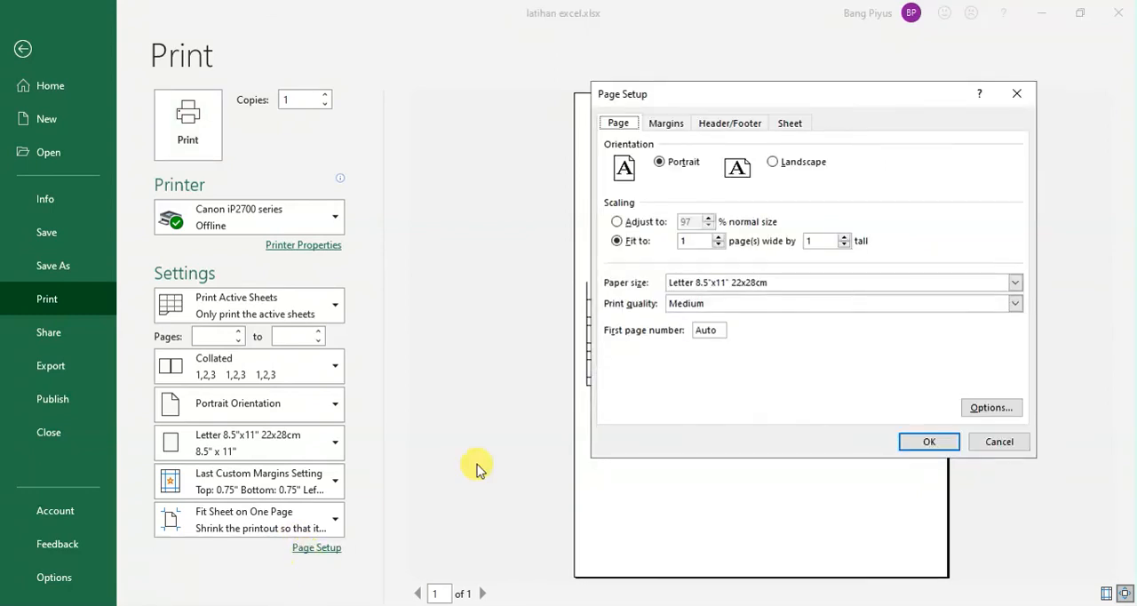
{"action": "left_click", "coordinate": [669, 125]}
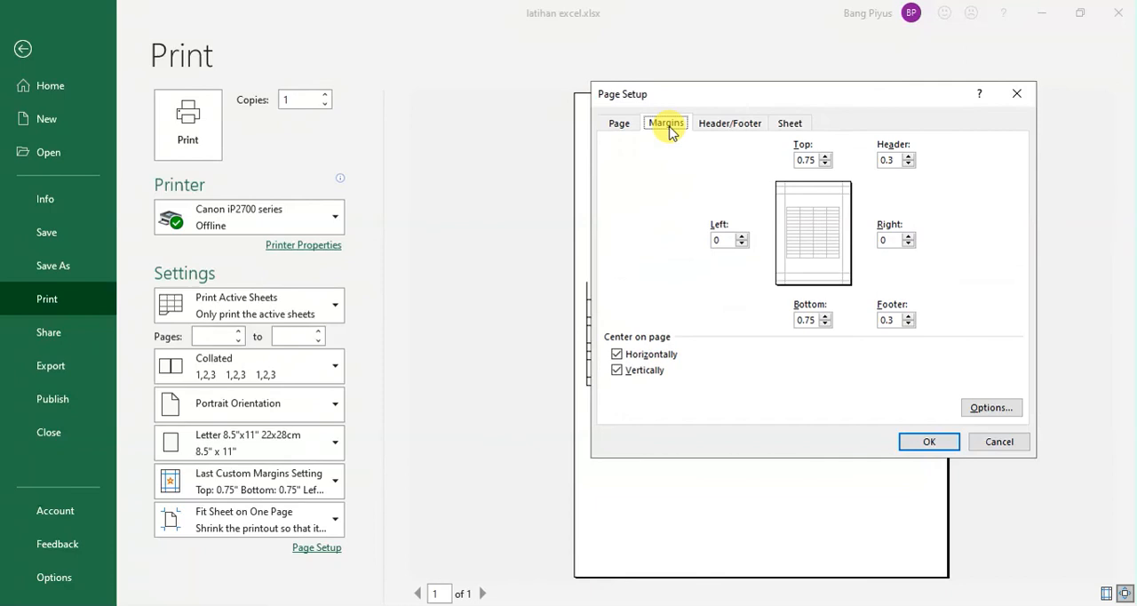
{"action": "left_click", "coordinate": [640, 372]}
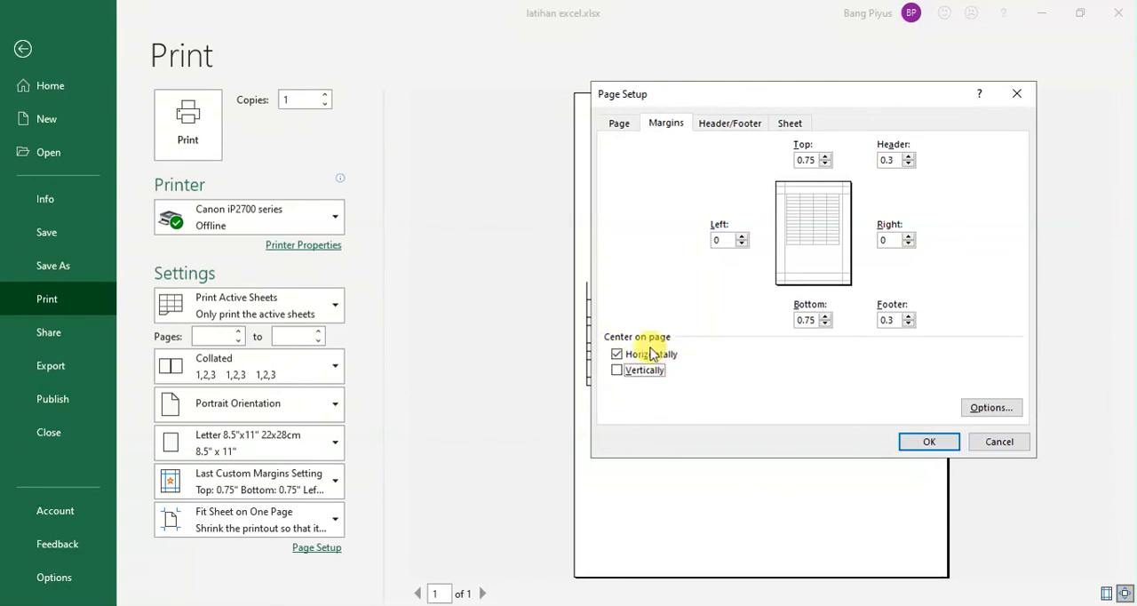
{"action": "left_click", "coordinate": [924, 443]}
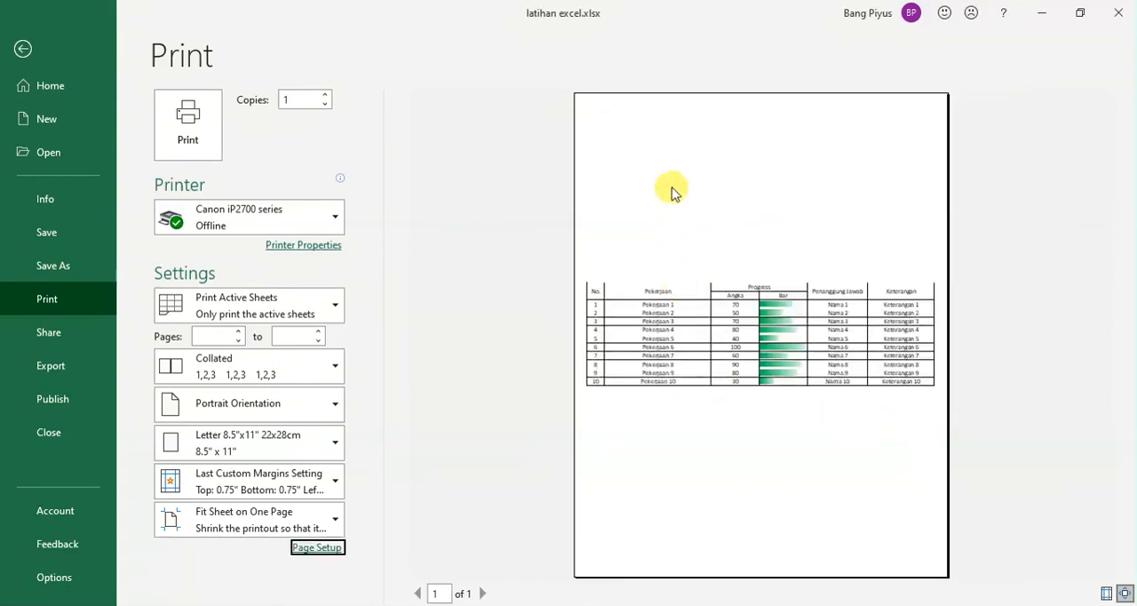